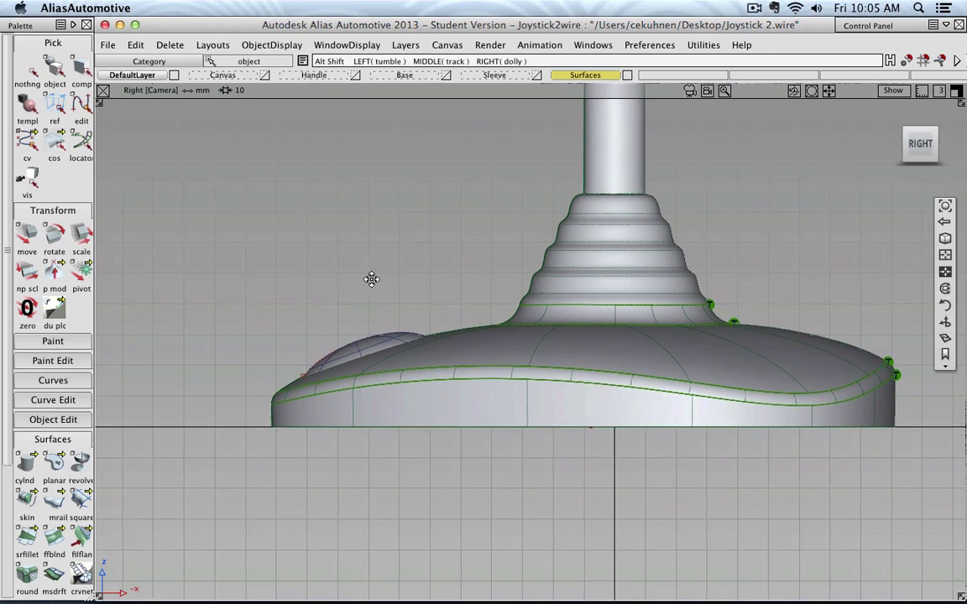
- Copy and paste the flattened sphere embedded in the base, and move the copy into empty space above and beside the base
{"action": "left_click", "coordinate": [46, 70]}
{"action": "left_click", "coordinate": [457, 387]}
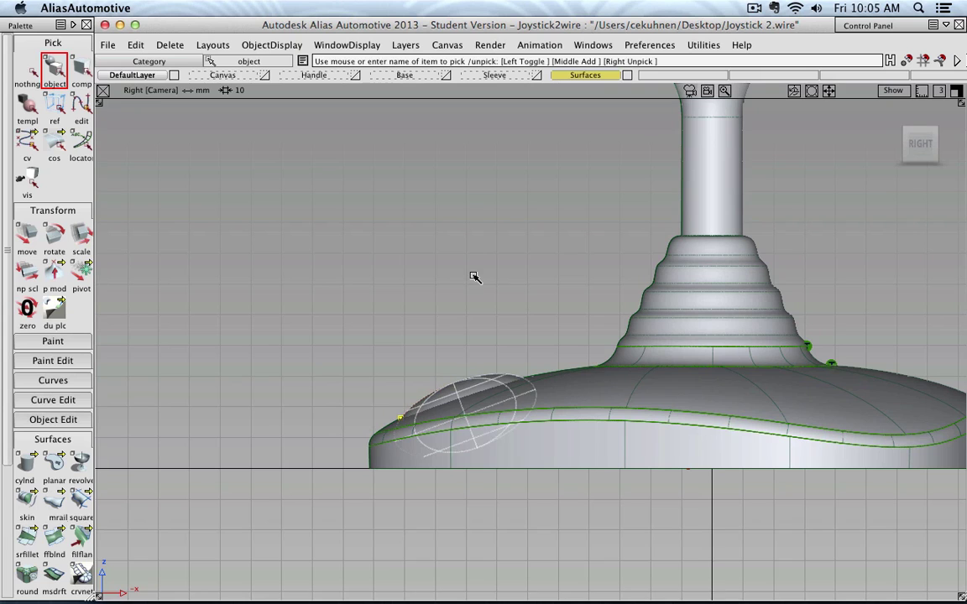
{"action": "key", "text": "super+v"}
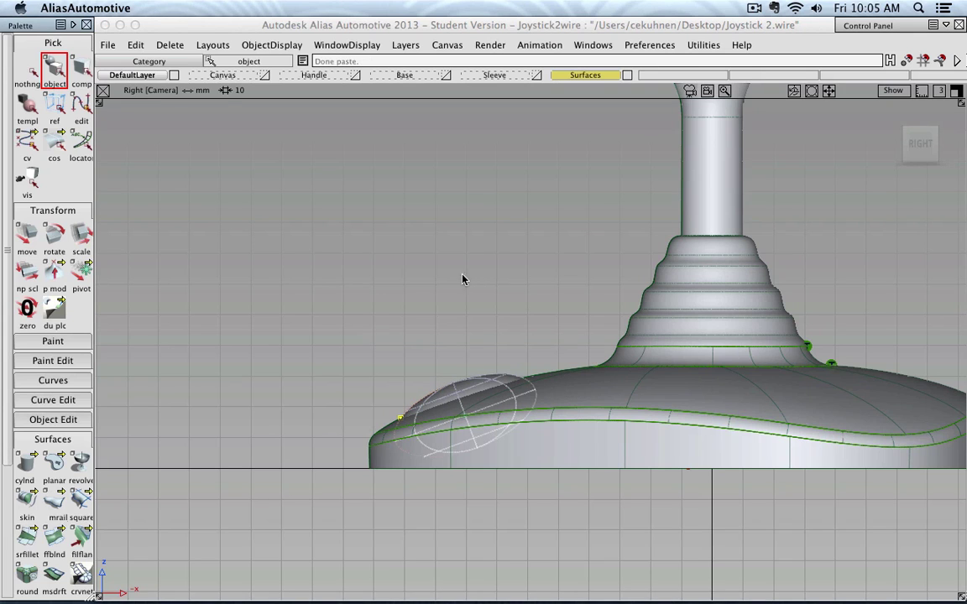
{"action": "left_click", "coordinate": [28, 237]}
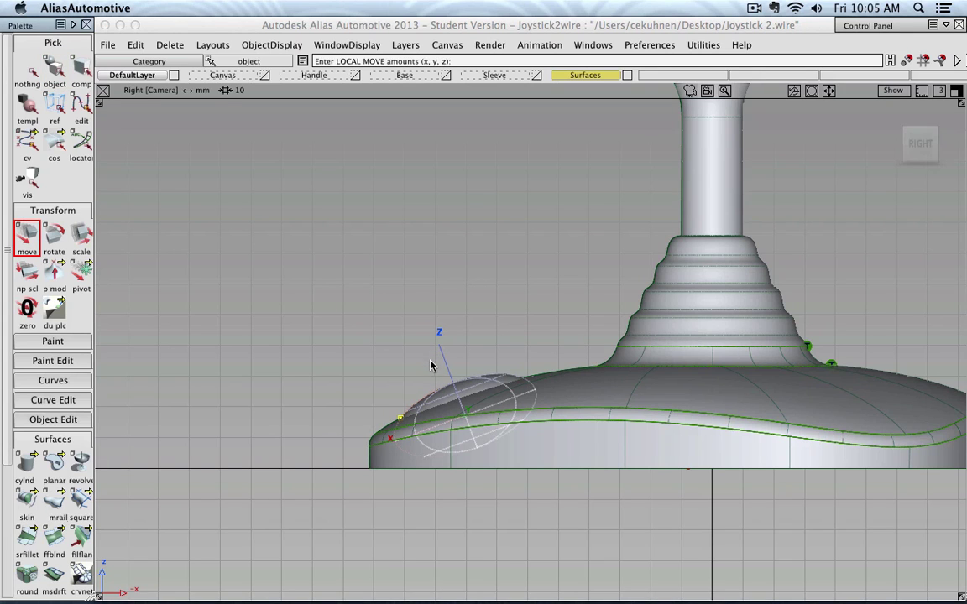
{"action": "middle_click_drag", "start_coordinate": [415, 350], "coordinate": [340, 271]}
{"action": "left_click_drag", "start_coordinate": [340, 272], "coordinate": [336, 334]}
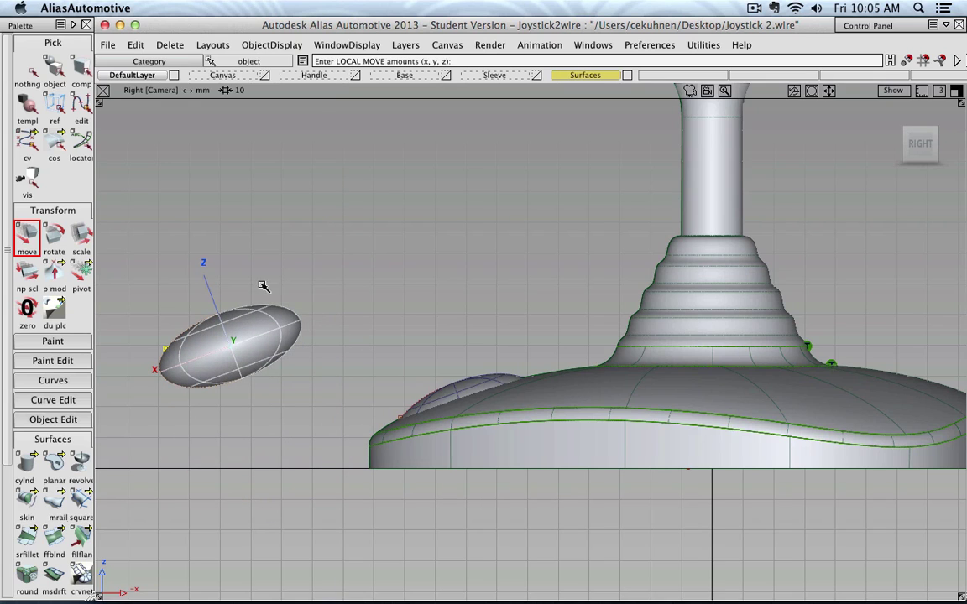
{"action": "left_click_drag", "start_coordinate": [231, 277], "coordinate": [301, 215]}
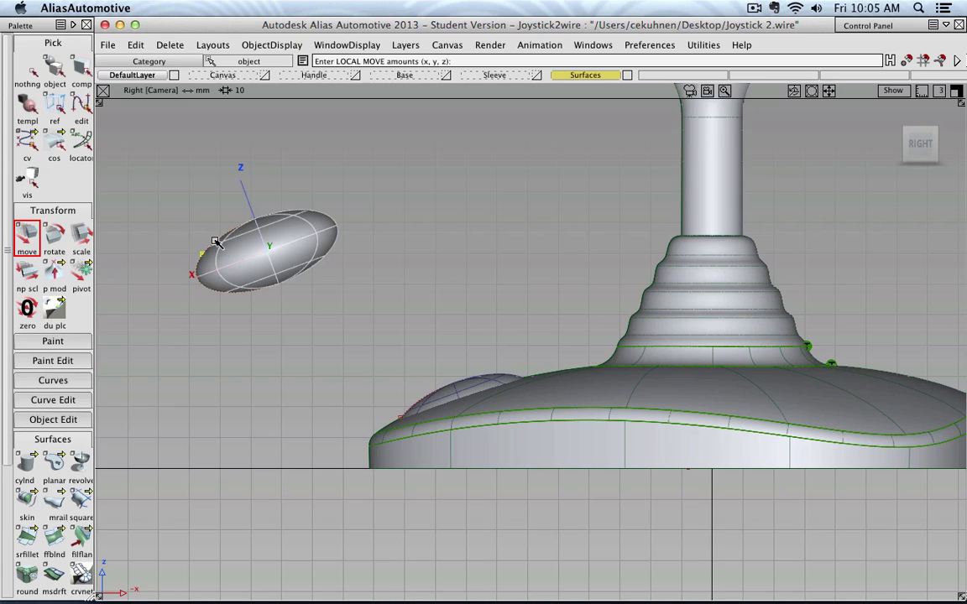
- Level the sphere copy by setting its Y rotation to 0 degrees in the Information Window
{"action": "left_click", "coordinate": [601, 47]}
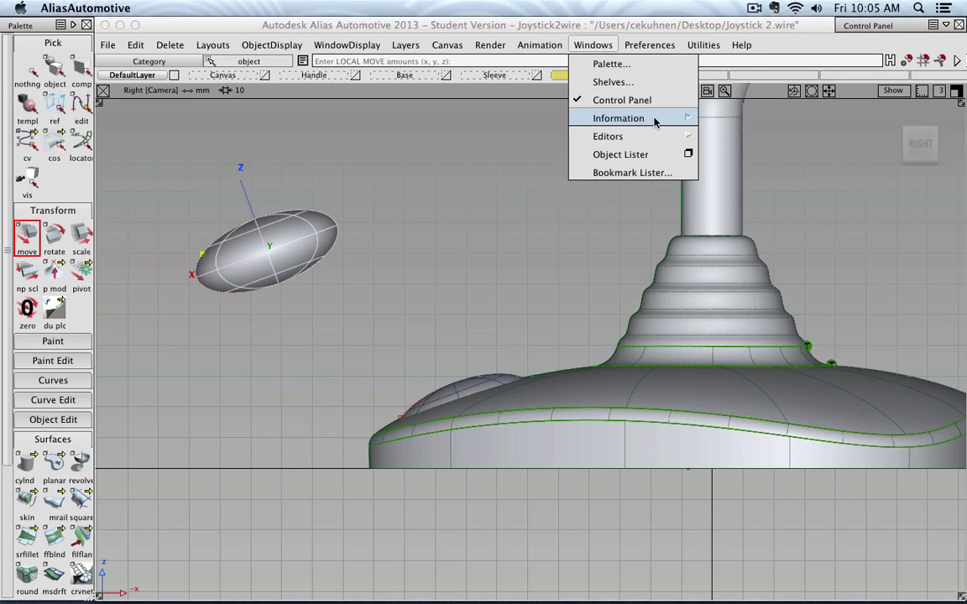
{"action": "mouse_move", "coordinate": [659, 123]}
{"action": "left_click", "coordinate": [739, 125]}
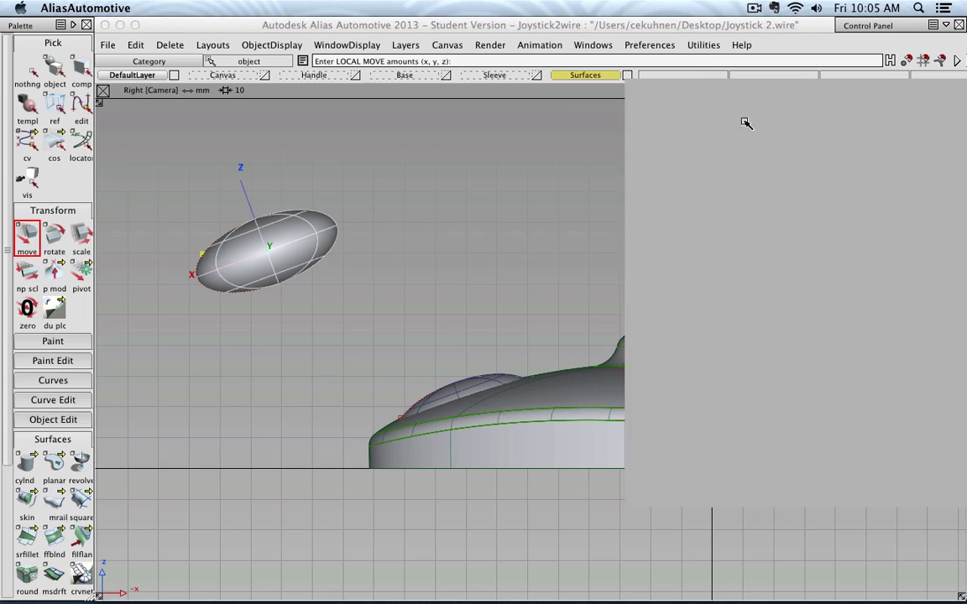
{"action": "left_click", "coordinate": [841, 237]}
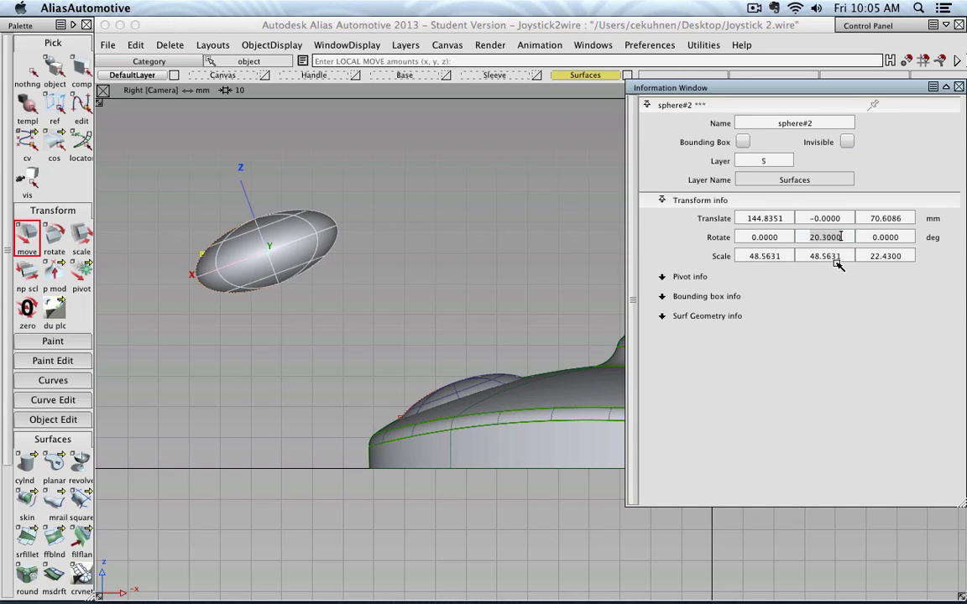
{"action": "type", "text": "0"}
{"action": "key", "text": "Return"}
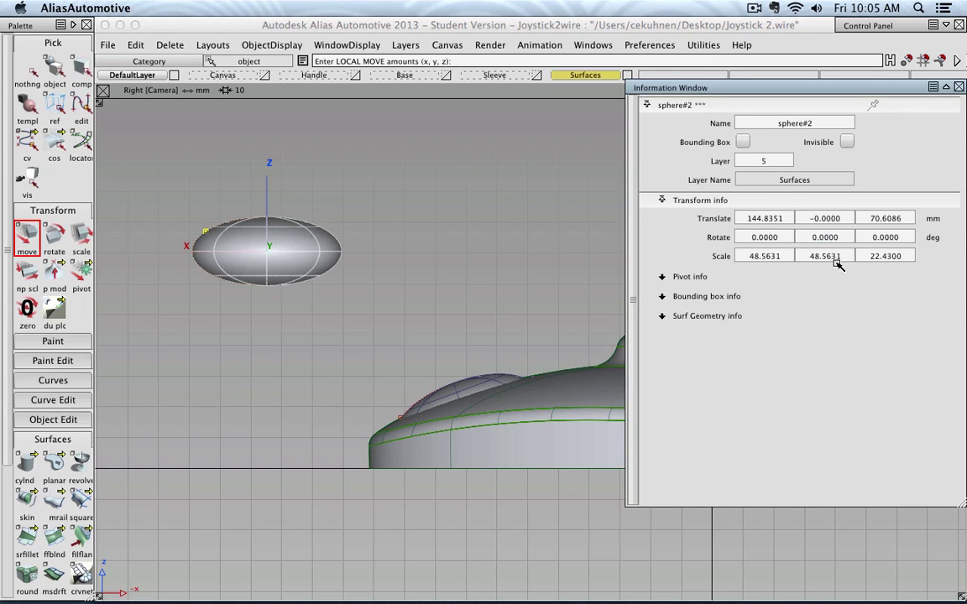
{"action": "left_click", "coordinate": [959, 88]}
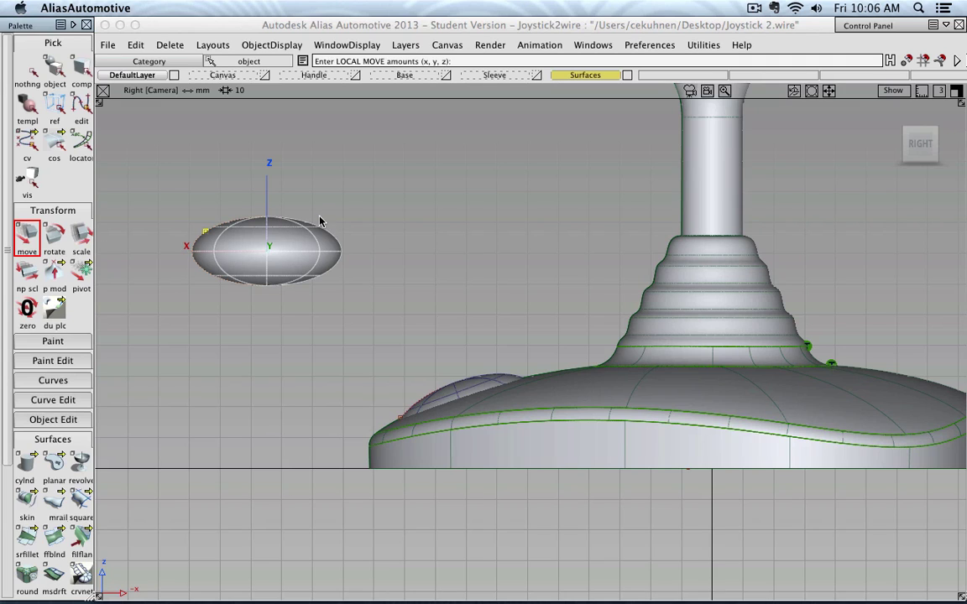
- Move the levelled sphere copy slightly closer to the joystick stem, and adjust its height in the right view
{"action": "left_click_drag", "start_coordinate": [259, 203], "coordinate": [324, 257]}
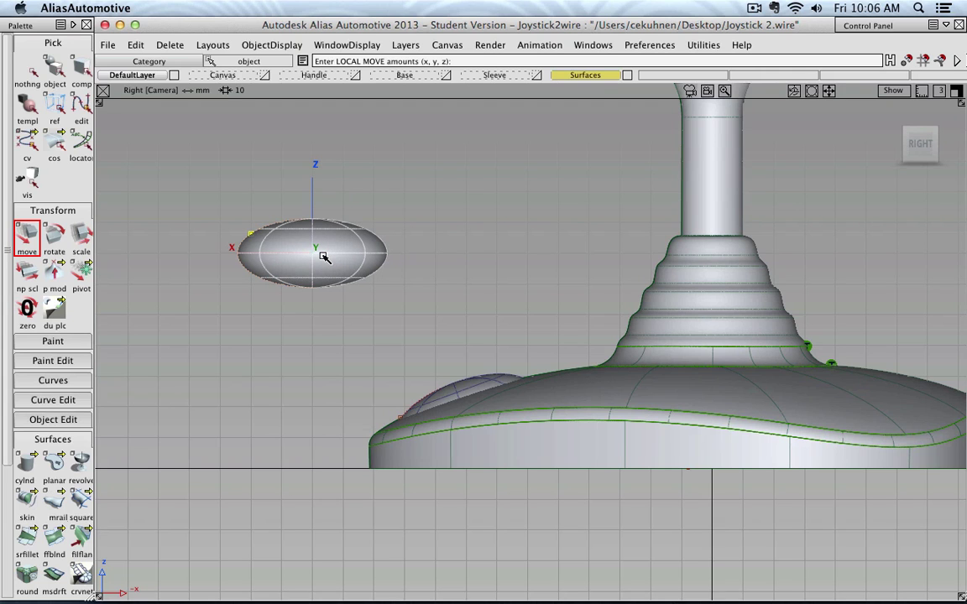
{"action": "middle_click_drag", "start_coordinate": [341, 205], "coordinate": [411, 253], "text": "alt+shift"}
{"action": "right_click_drag", "start_coordinate": [411, 254], "coordinate": [457, 244], "text": "alt+shift"}
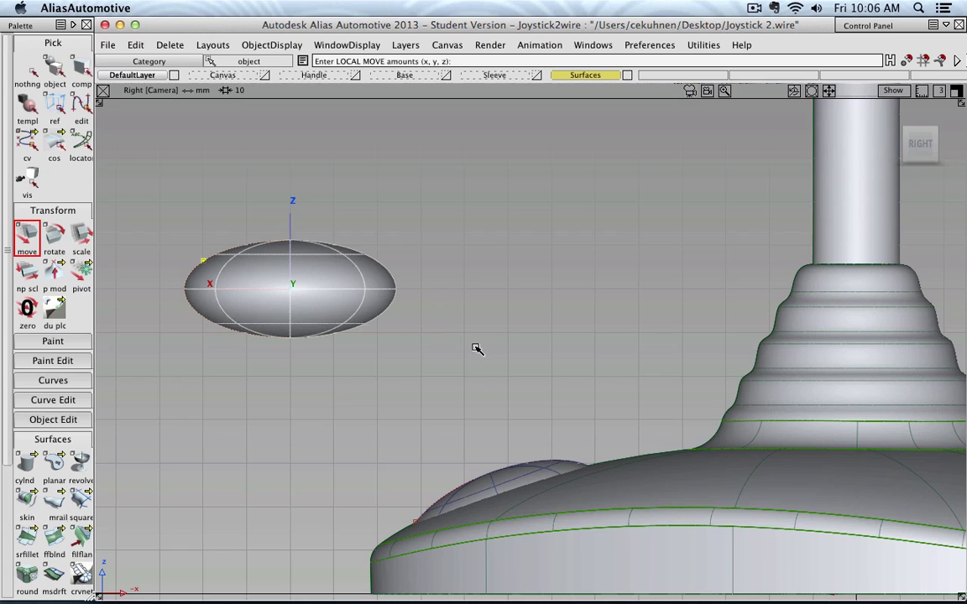
{"action": "right_click_drag", "start_coordinate": [474, 349], "coordinate": [475, 334]}
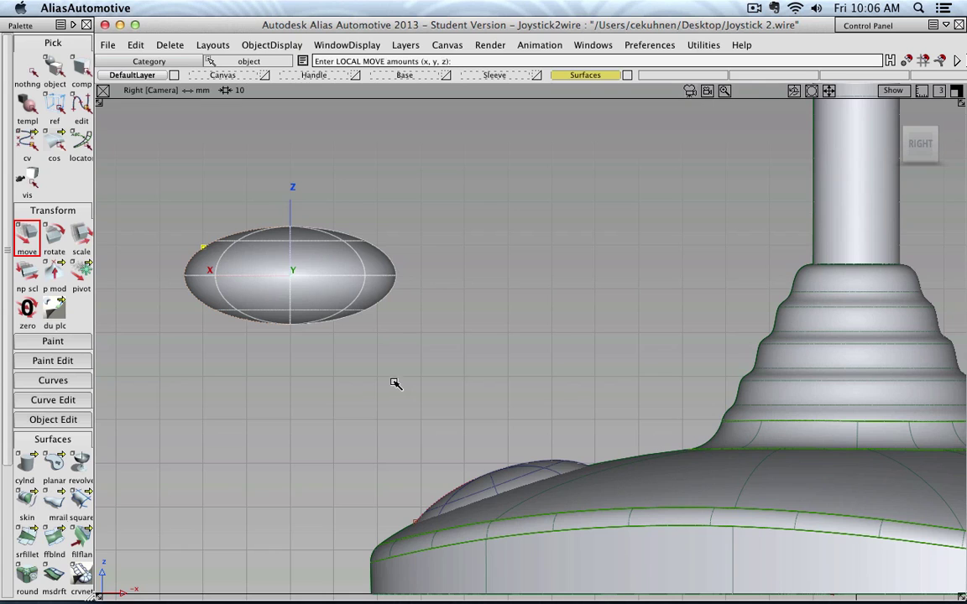
- Start a CV curve beside the sphere copy's outer end, placing its first control points in a vertical, grid-snapped line
{"action": "left_click", "coordinate": [54, 43]}
{"action": "left_click", "coordinate": [60, 64]}
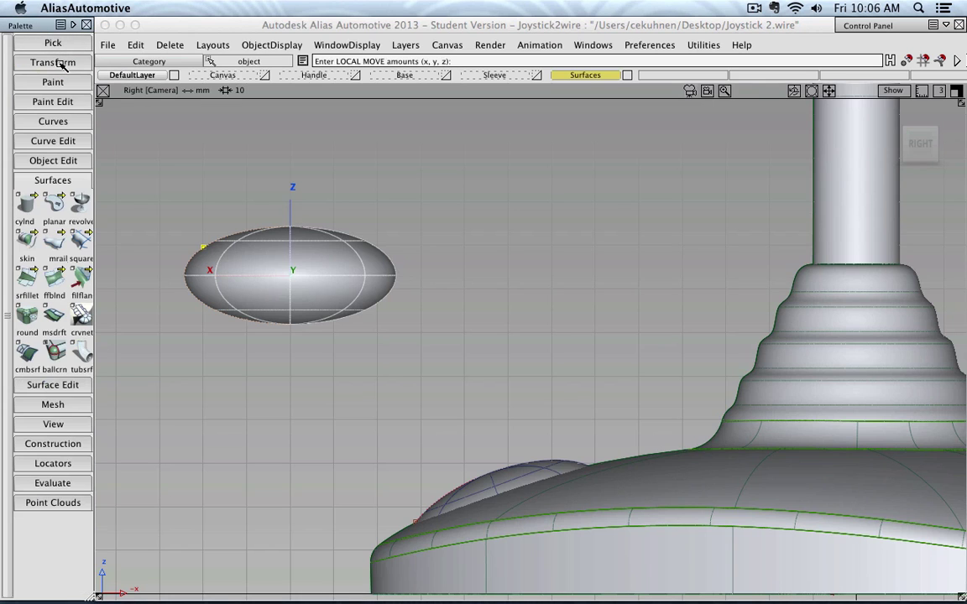
{"action": "left_click", "coordinate": [52, 178]}
{"action": "left_click", "coordinate": [52, 121]}
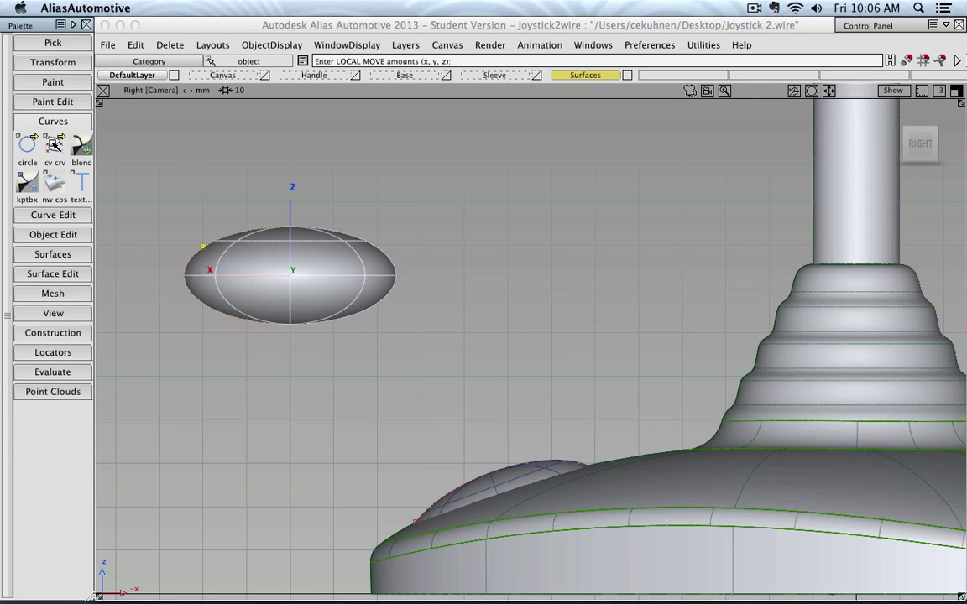
{"action": "left_click", "coordinate": [54, 144]}
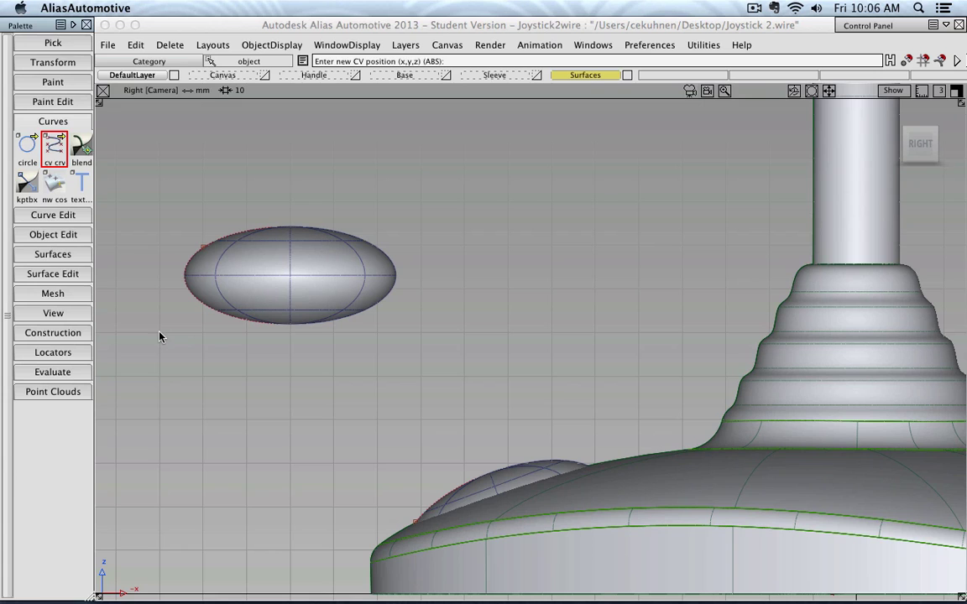
{"action": "left_click", "coordinate": [162, 289]}
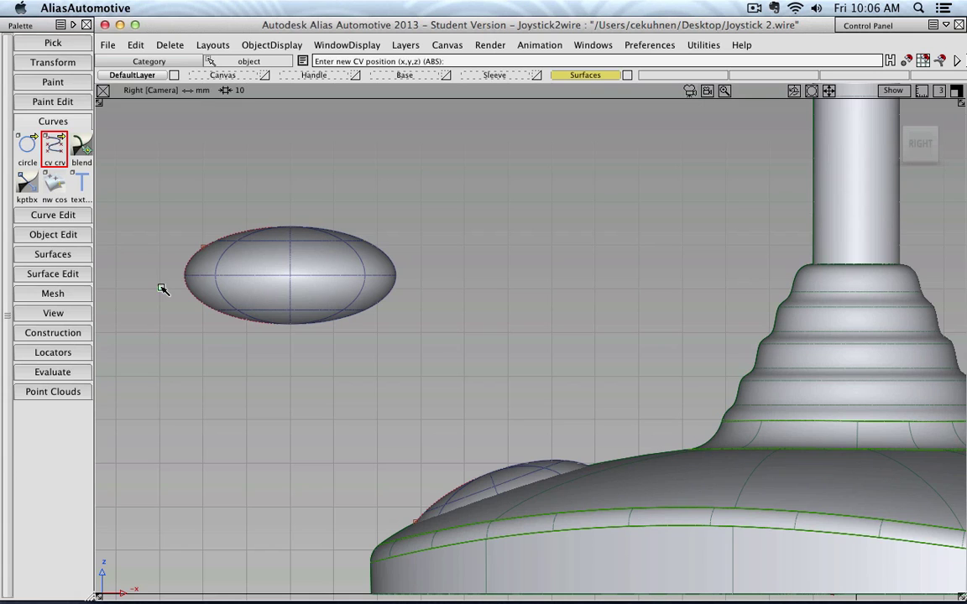
{"action": "left_click", "coordinate": [160, 289]}
{"action": "middle_click_drag", "start_coordinate": [168, 246], "coordinate": [257, 282], "text": "alt+shift"}
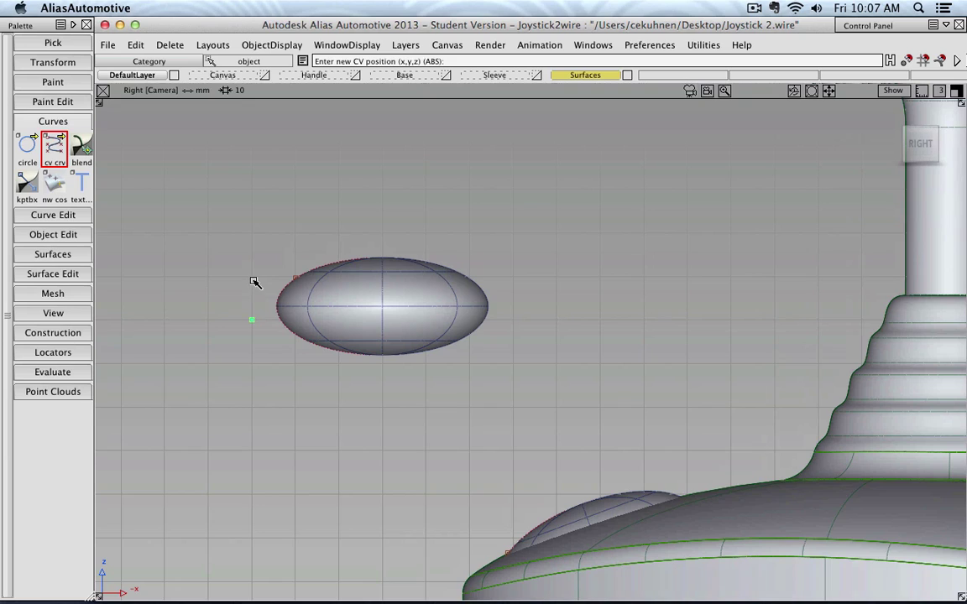
{"action": "left_click", "coordinate": [252, 277]}
{"action": "right_click_drag", "start_coordinate": [271, 269], "coordinate": [267, 282]}
{"action": "key", "text": "alt+shift"}
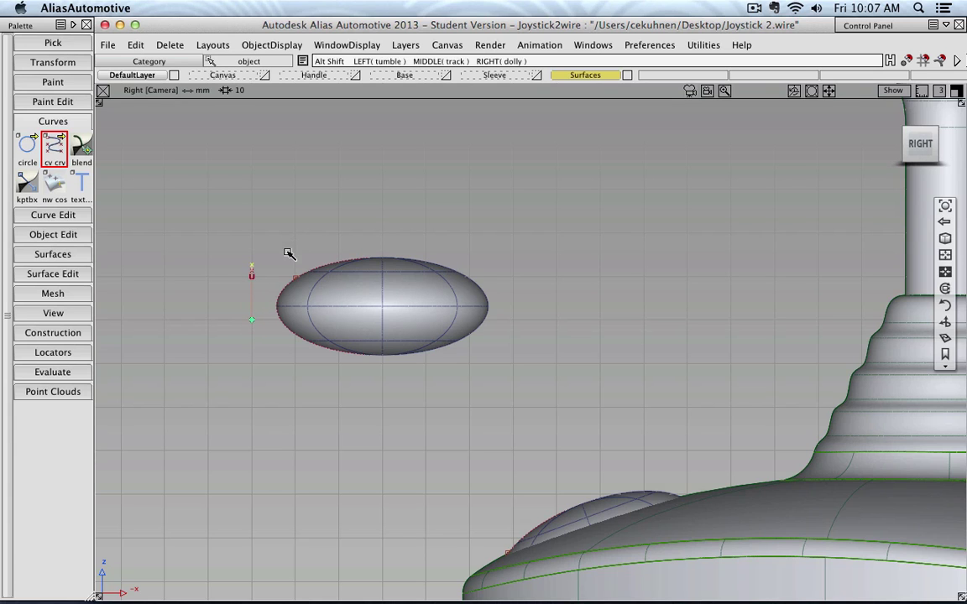
- Extend the CV curve through a rounded top and down into the sphere copy, ending horizontally on its vertical centreline
{"action": "left_click_drag", "start_coordinate": [288, 253], "coordinate": [334, 246], "text": "alt+shift"}
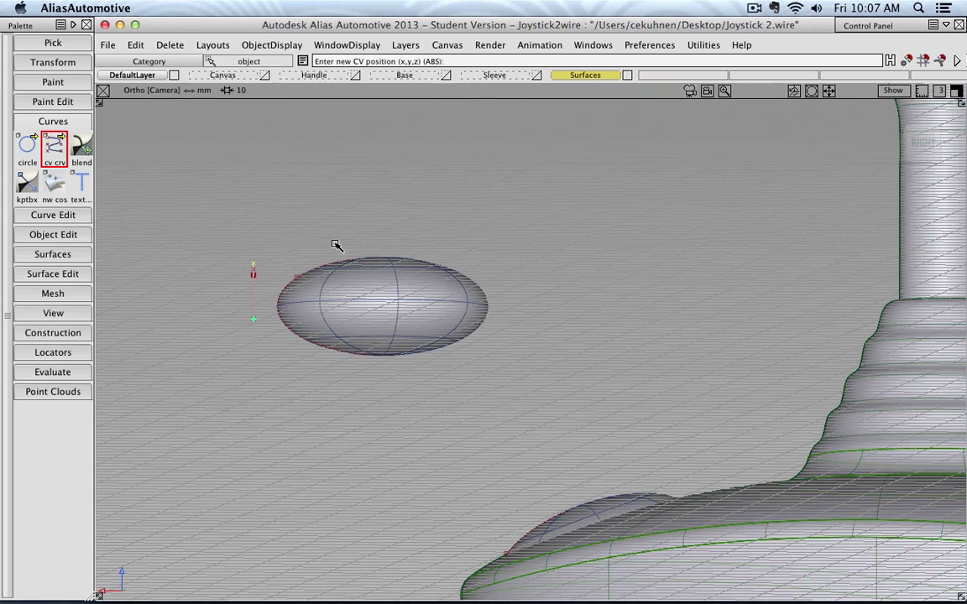
{"action": "left_click", "coordinate": [917, 139]}
{"action": "key", "text": "alt+shift"}
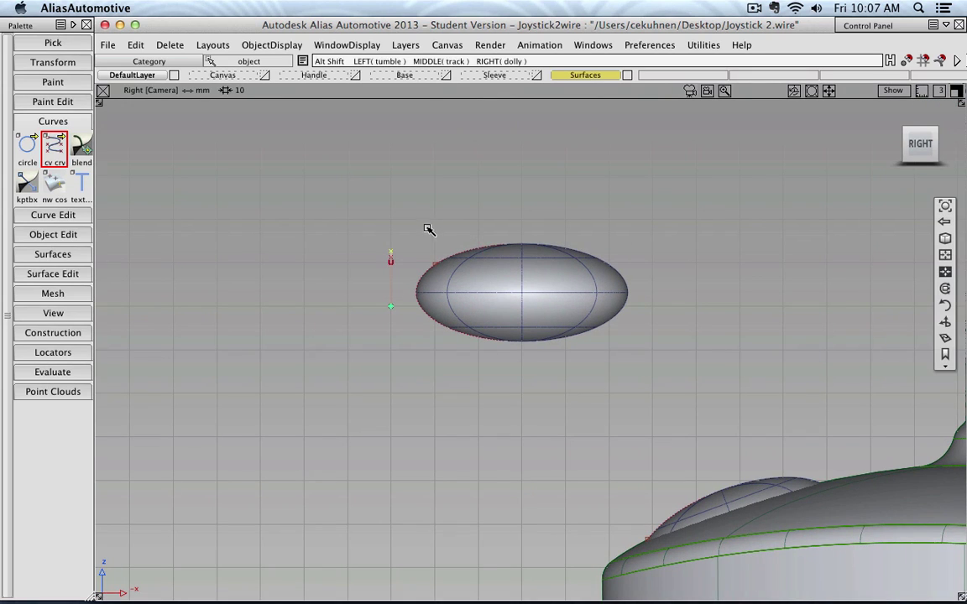
{"action": "right_click_drag", "start_coordinate": [415, 179], "coordinate": [449, 275], "text": "alt+shift"}
{"action": "middle_click_drag", "start_coordinate": [448, 274], "coordinate": [448, 286], "text": "alt+shift"}
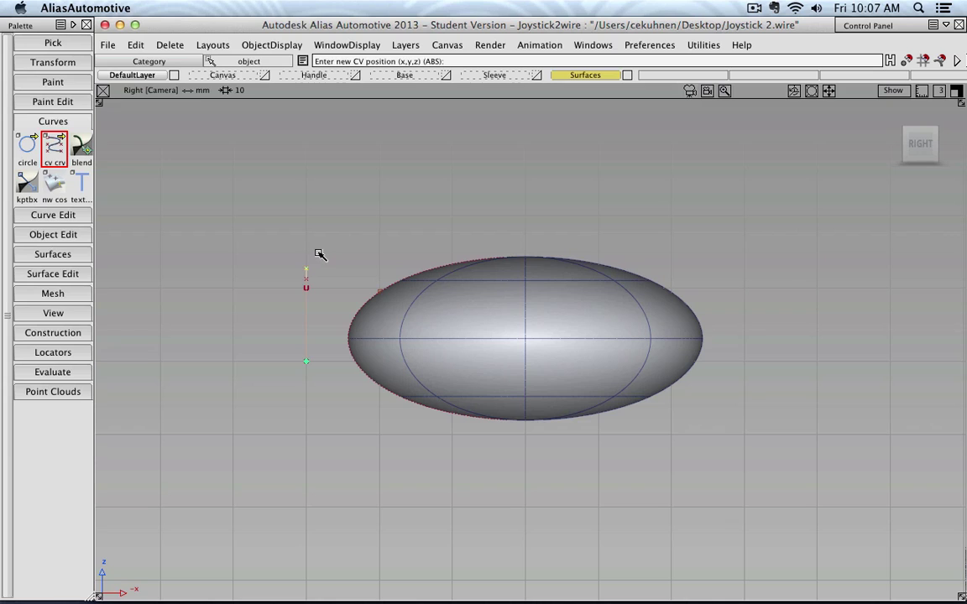
{"action": "left_click", "coordinate": [318, 252]}
{"action": "left_click", "coordinate": [342, 248]}
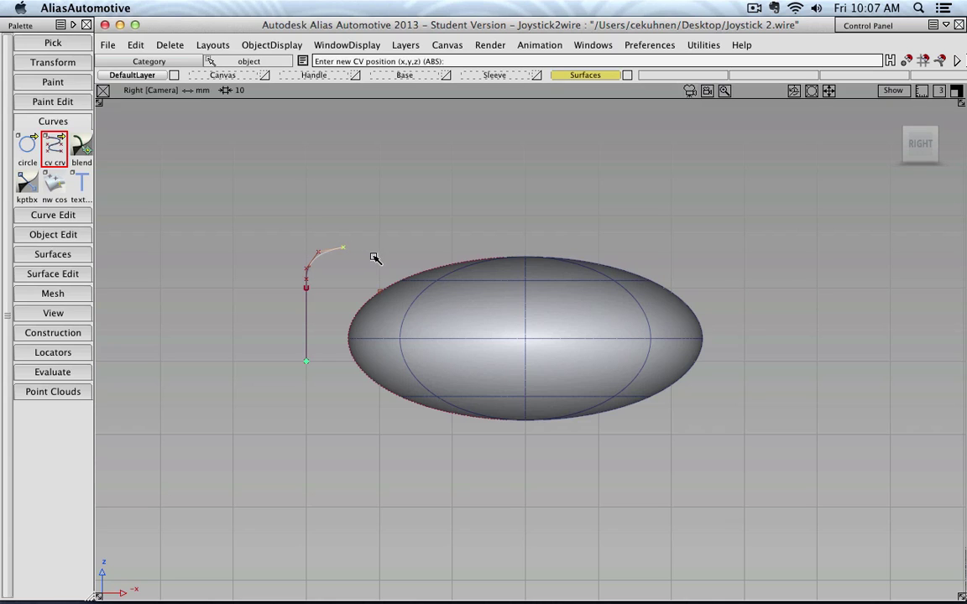
{"action": "left_click_drag", "start_coordinate": [378, 261], "coordinate": [428, 273]}
{"action": "left_click", "coordinate": [428, 272]}
{"action": "middle_click_drag", "start_coordinate": [462, 234], "coordinate": [527, 218]}
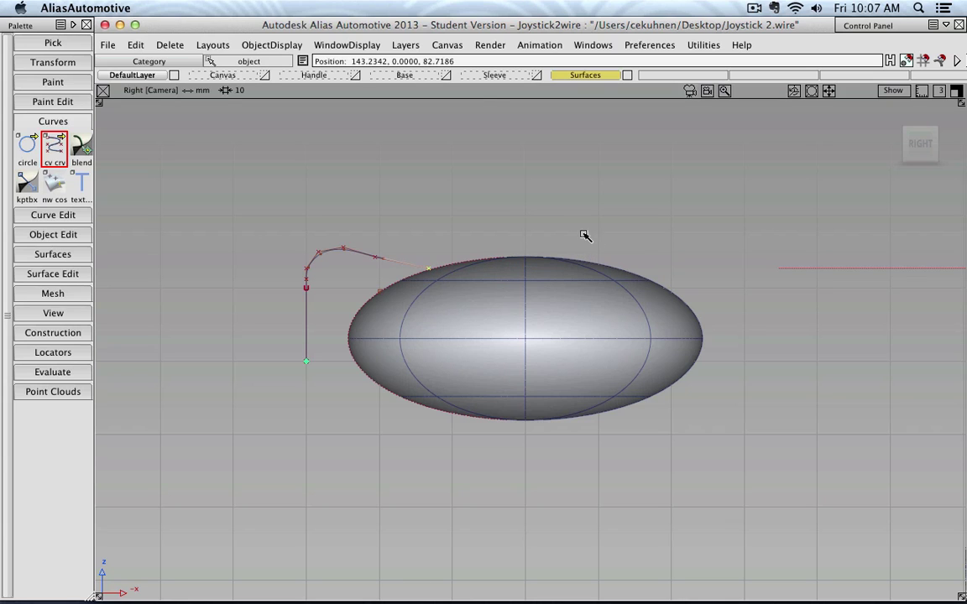
{"action": "middle_click_drag", "start_coordinate": [486, 294], "coordinate": [506, 229]}
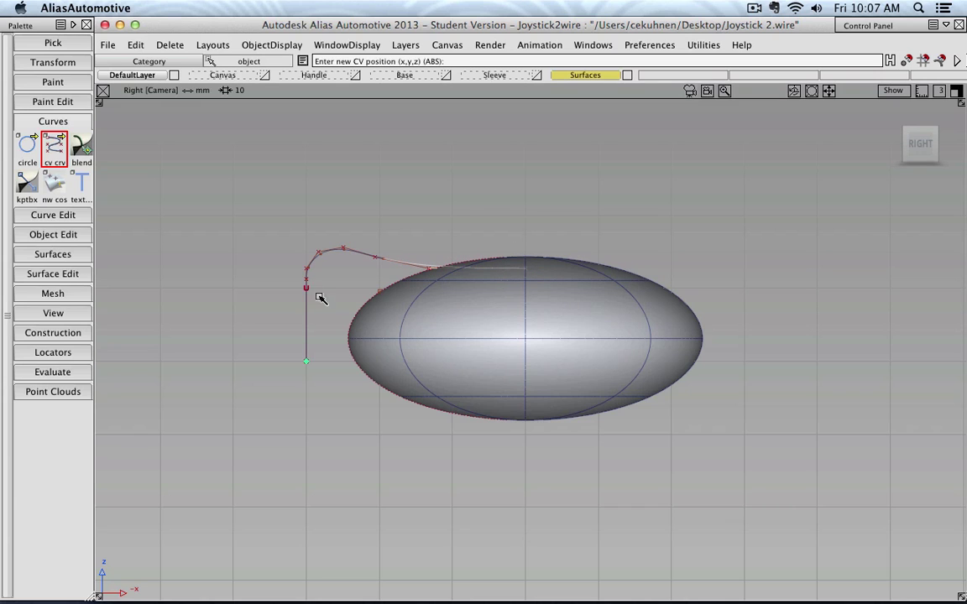
- Pick all the profile curve's control points except the end one on the centreline, and move them horizontally toward the sphere's centre
{"action": "left_click", "coordinate": [59, 43]}
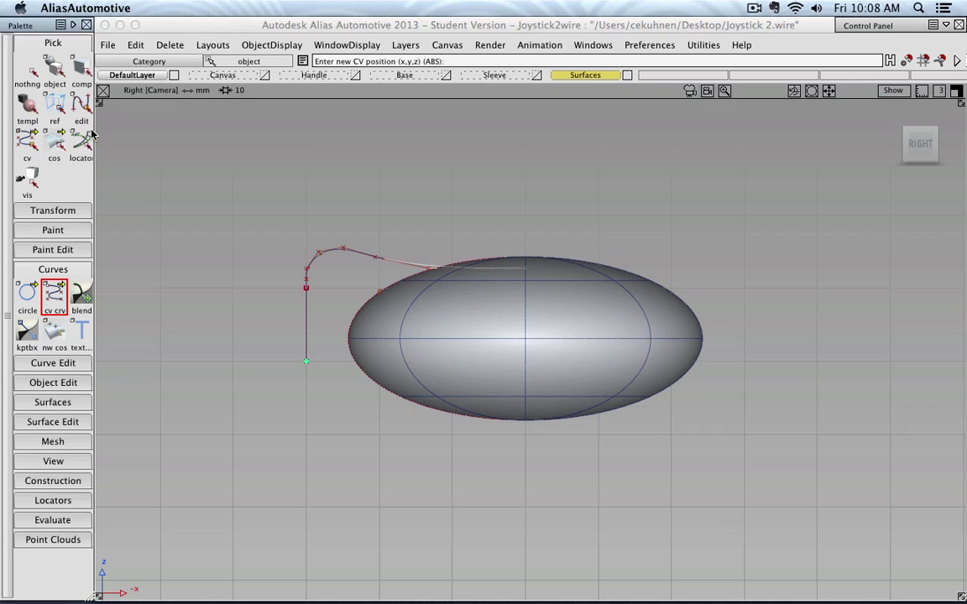
{"action": "left_click", "coordinate": [23, 143]}
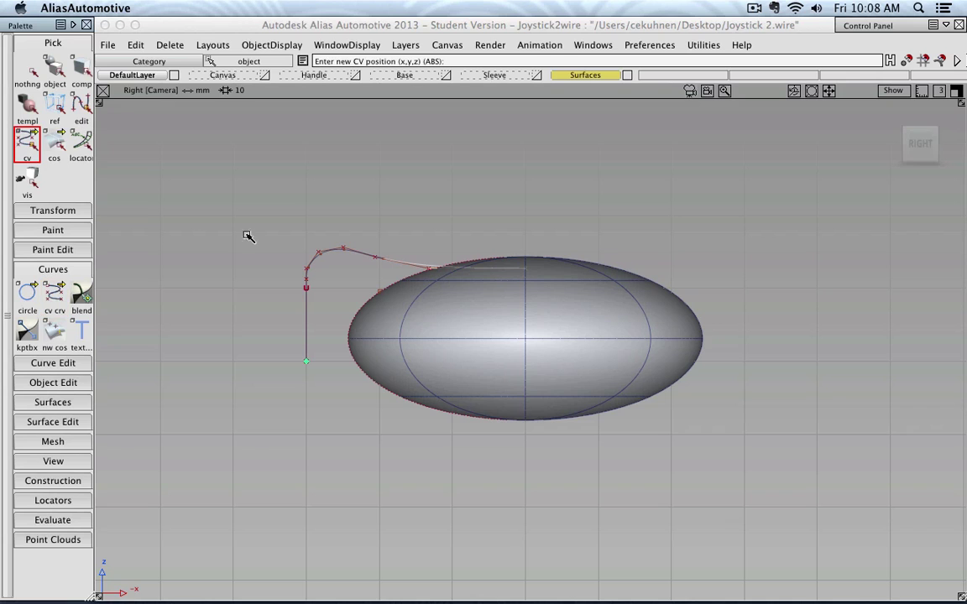
{"action": "left_click", "coordinate": [407, 198]}
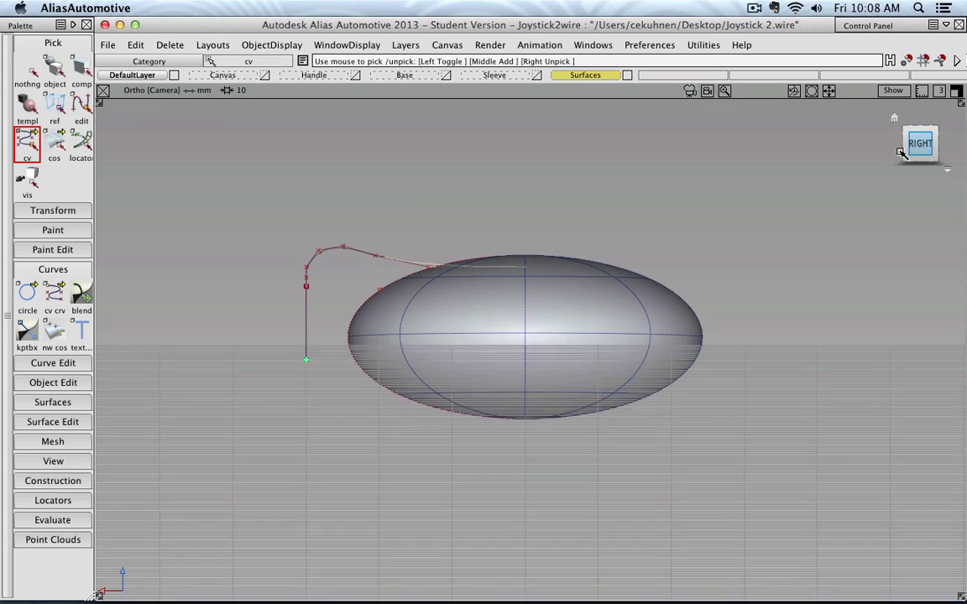
{"action": "left_click", "coordinate": [901, 152]}
{"action": "left_click_drag", "start_coordinate": [485, 202], "coordinate": [487, 186], "text": "ctrl+shift"}
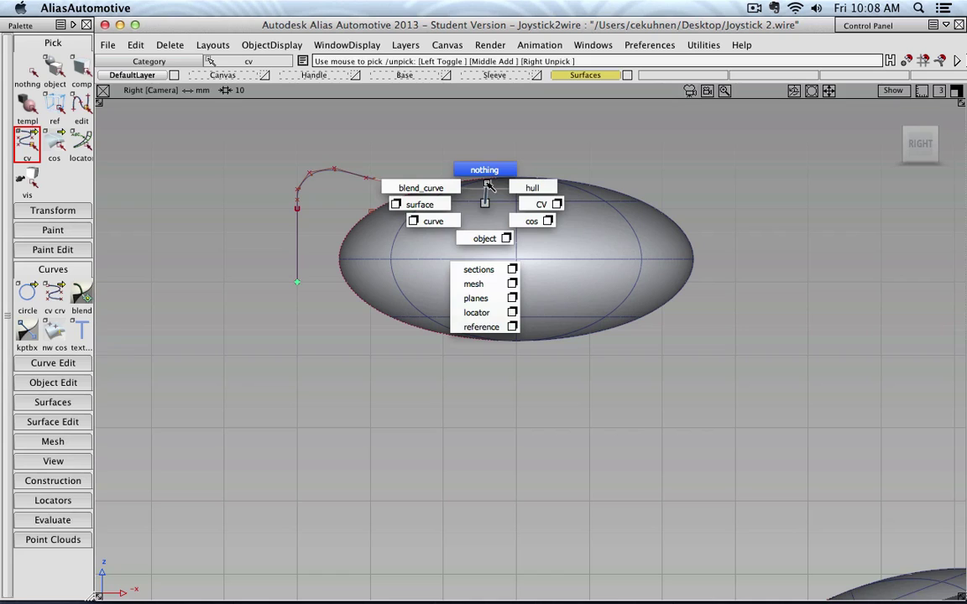
{"action": "left_click_drag", "start_coordinate": [244, 157], "coordinate": [289, 158], "text": "ctrl+shift"}
{"action": "left_click_drag", "start_coordinate": [384, 152], "coordinate": [275, 200]}
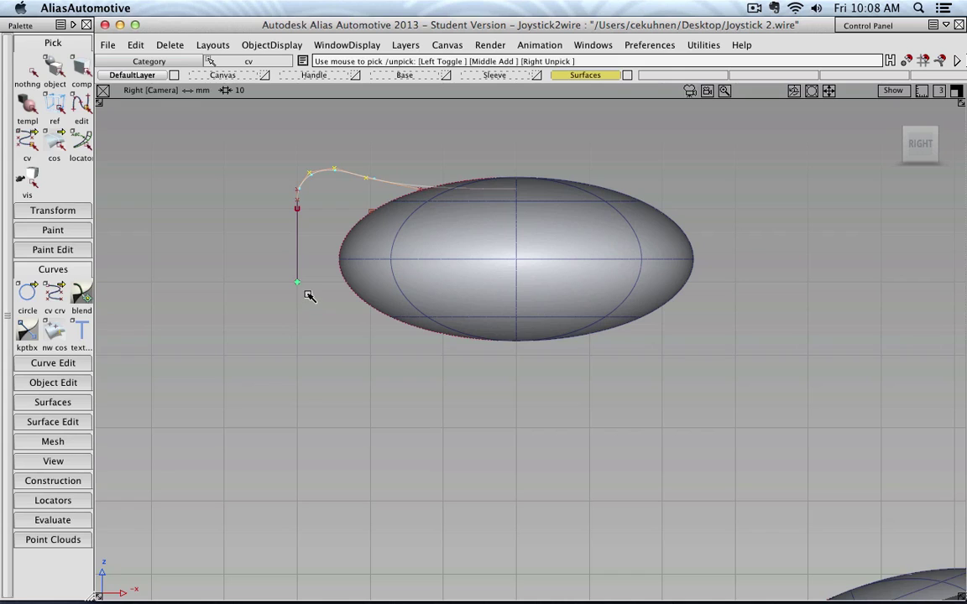
{"action": "left_click_drag", "start_coordinate": [315, 303], "coordinate": [277, 186]}
{"action": "key", "text": "alt+shift"}
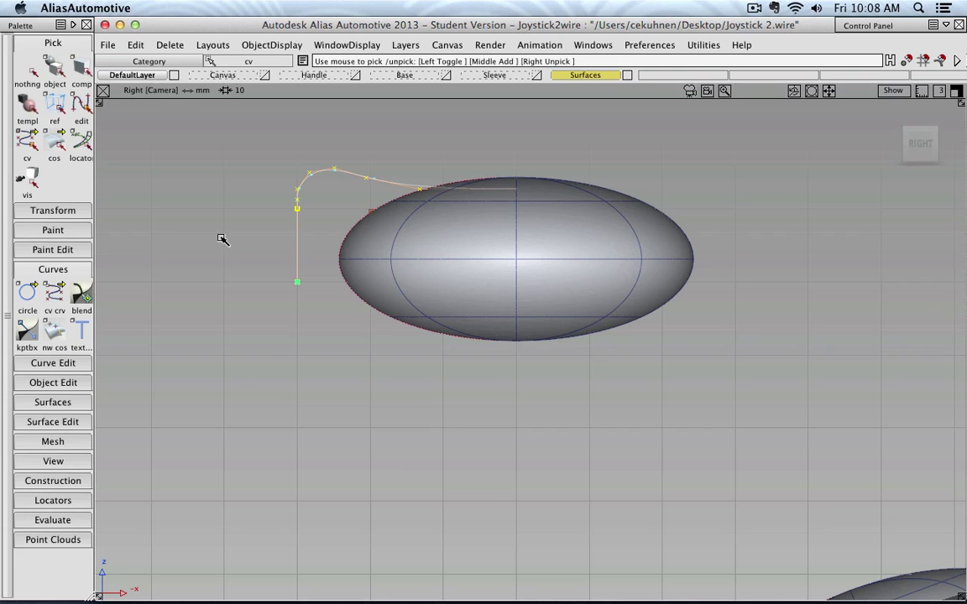
{"action": "left_click_drag", "start_coordinate": [222, 240], "coordinate": [205, 224], "text": "ctrl+shift"}
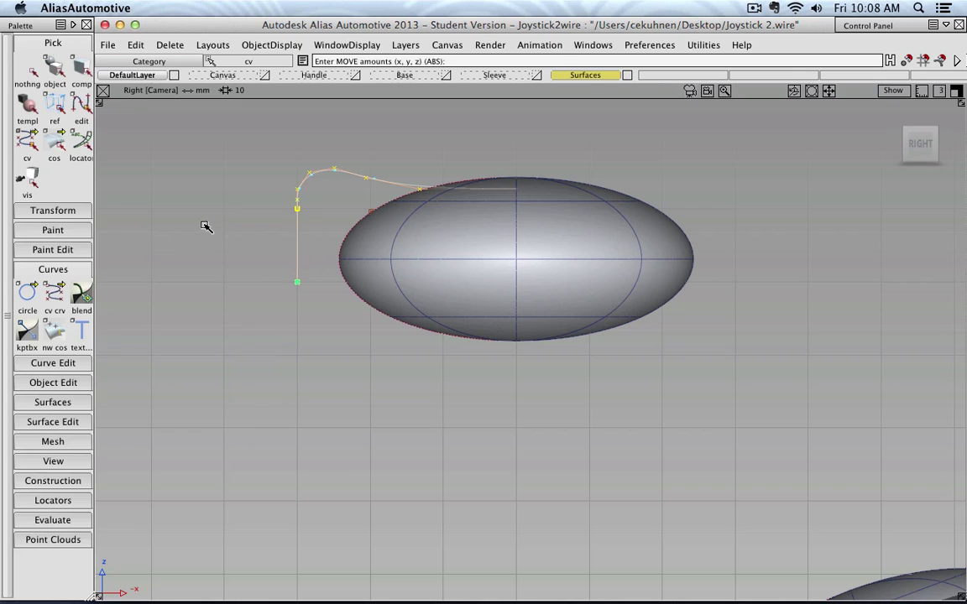
{"action": "left_click", "coordinate": [196, 237]}
{"action": "middle_click_drag", "start_coordinate": [196, 237], "coordinate": [282, 239]}
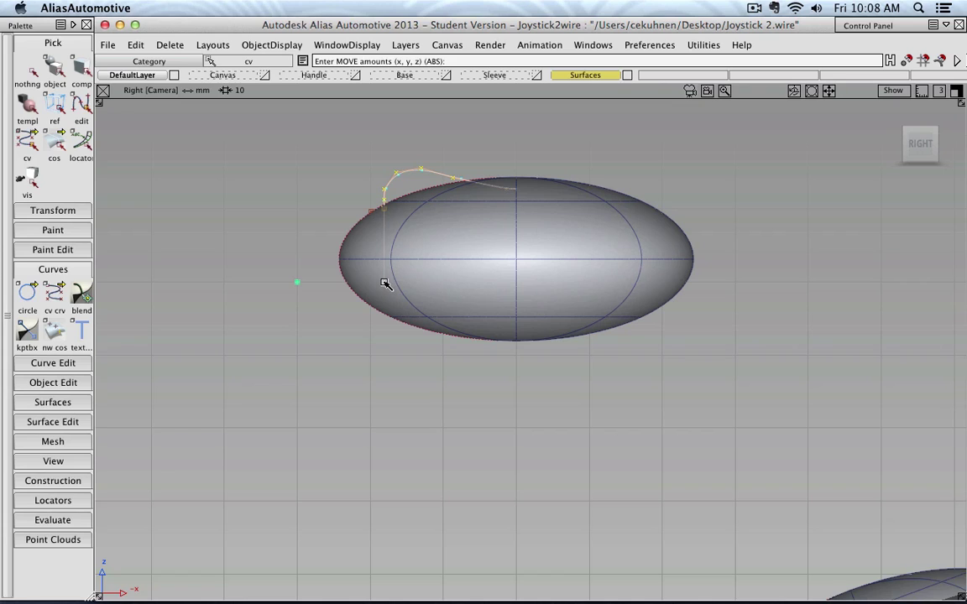
- Move the picked control points of the profile curve's rounded top and upper side vertically down toward the sphere copy
{"action": "left_click", "coordinate": [28, 145]}
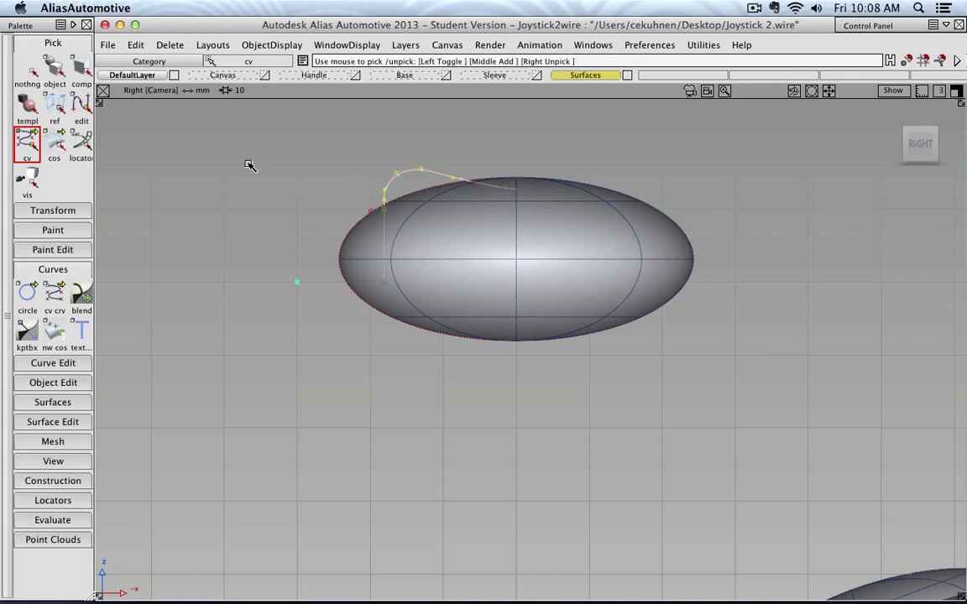
{"action": "left_click", "coordinate": [53, 210]}
{"action": "left_click", "coordinate": [27, 237]}
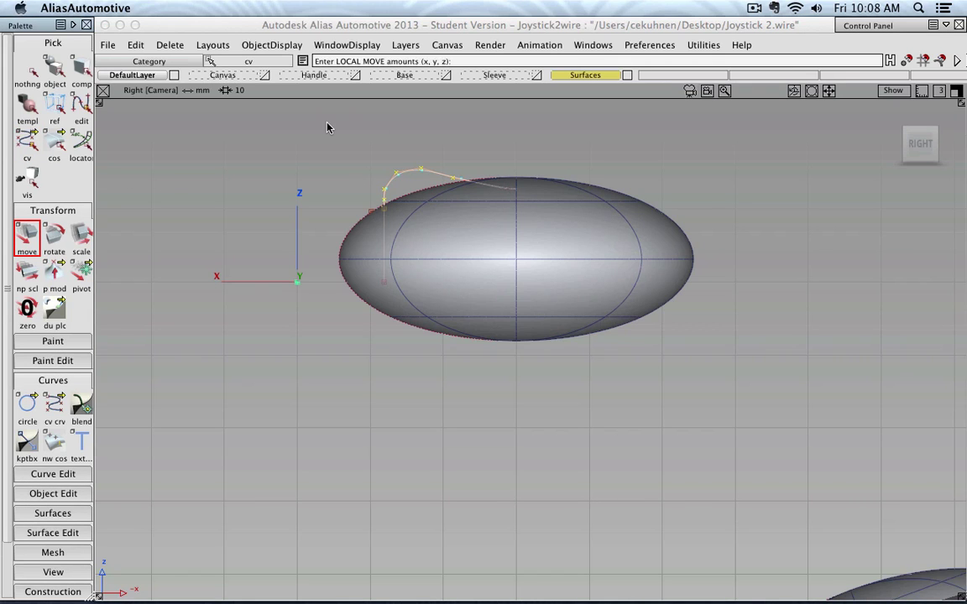
{"action": "right_click_drag", "start_coordinate": [327, 127], "coordinate": [326, 148]}
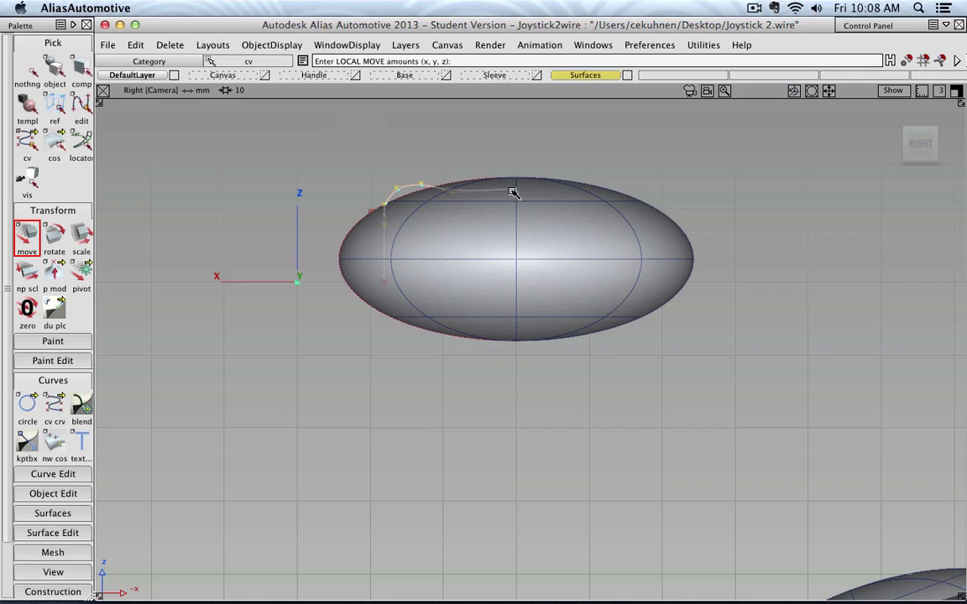
- Pick the sphere copy and make it invisible, leaving the profile curve displayed
{"action": "left_click", "coordinate": [53, 71]}
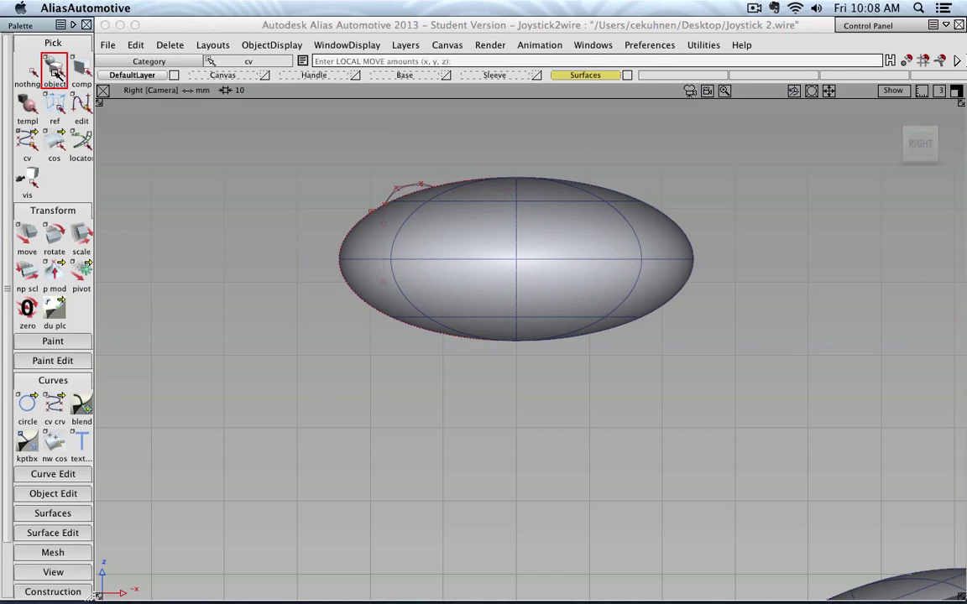
{"action": "left_click", "coordinate": [464, 210]}
{"action": "left_click", "coordinate": [201, 47]}
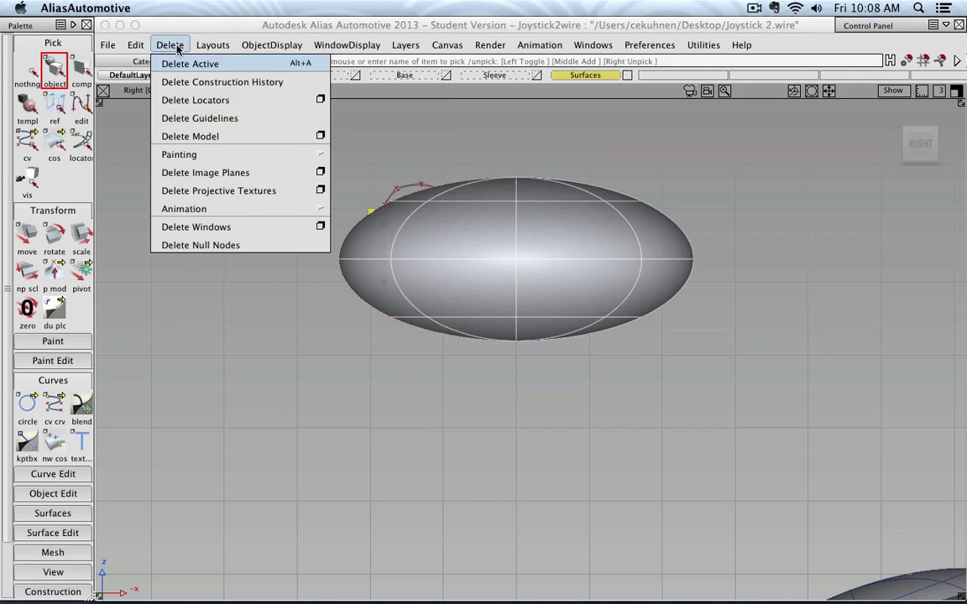
{"action": "mouse_move", "coordinate": [269, 45]}
{"action": "left_click", "coordinate": [273, 100]}
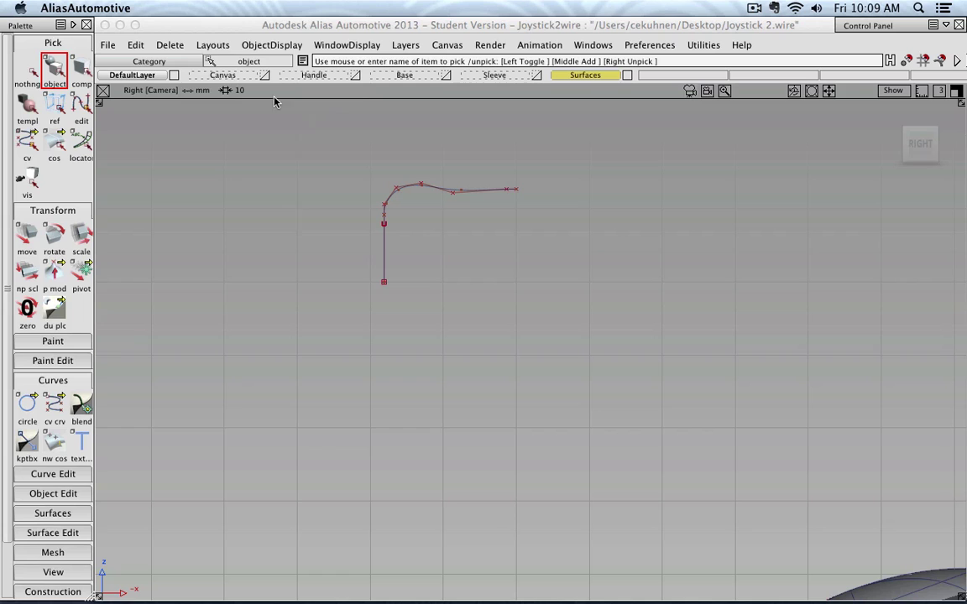
- Move the control point beside the curve's centreline end horizontally away from that end to lengthen the flat section
{"action": "left_click", "coordinate": [27, 146]}
{"action": "left_click", "coordinate": [507, 192]}
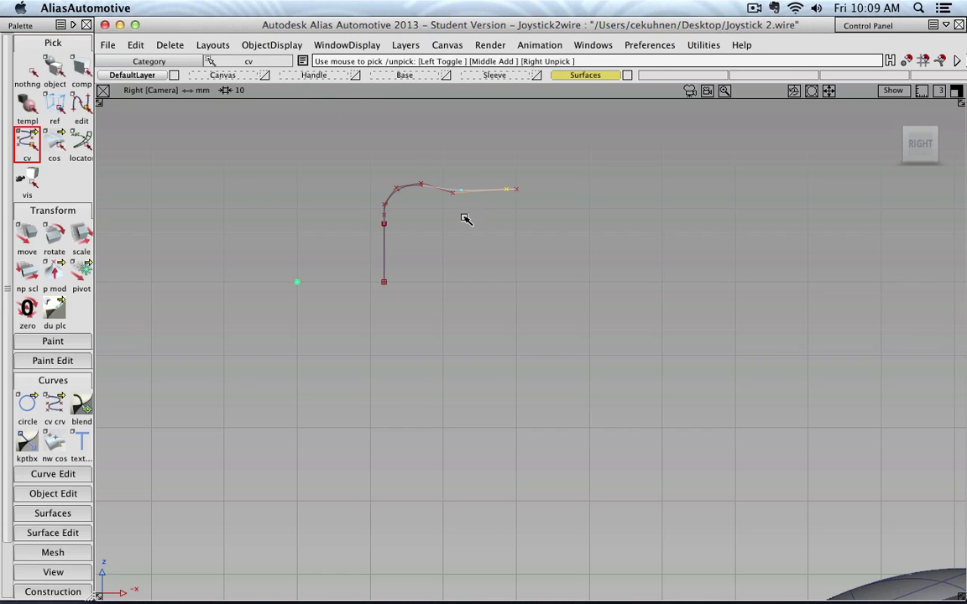
{"action": "left_click", "coordinate": [27, 235]}
{"action": "middle_click_drag", "start_coordinate": [518, 261], "coordinate": [490, 257]}
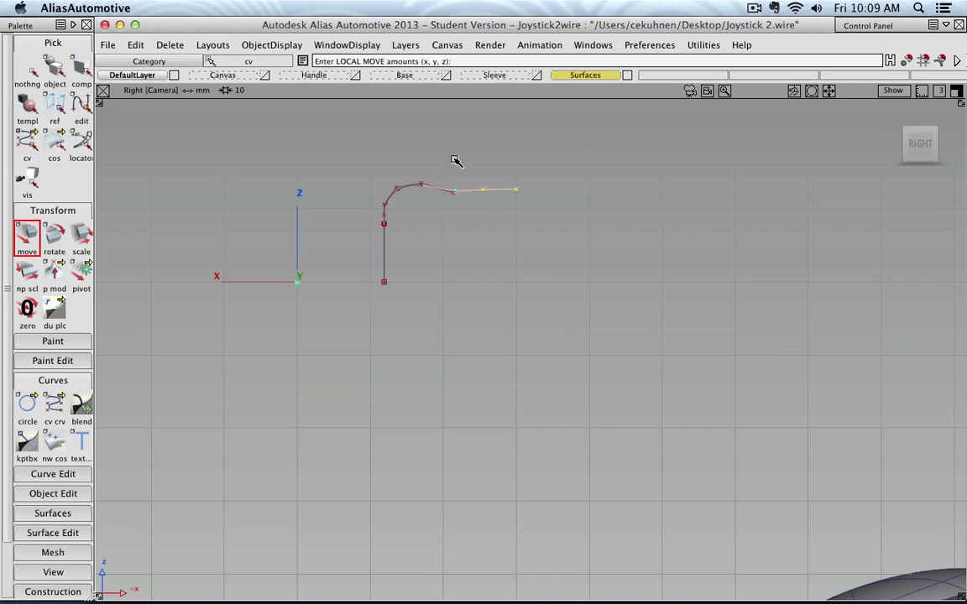
- Lower the curve's two control points nearest the centreline together until they are level with the third one
{"action": "scroll", "coordinate": [462, 158], "scroll_direction": "up", "scroll_amount": 3}
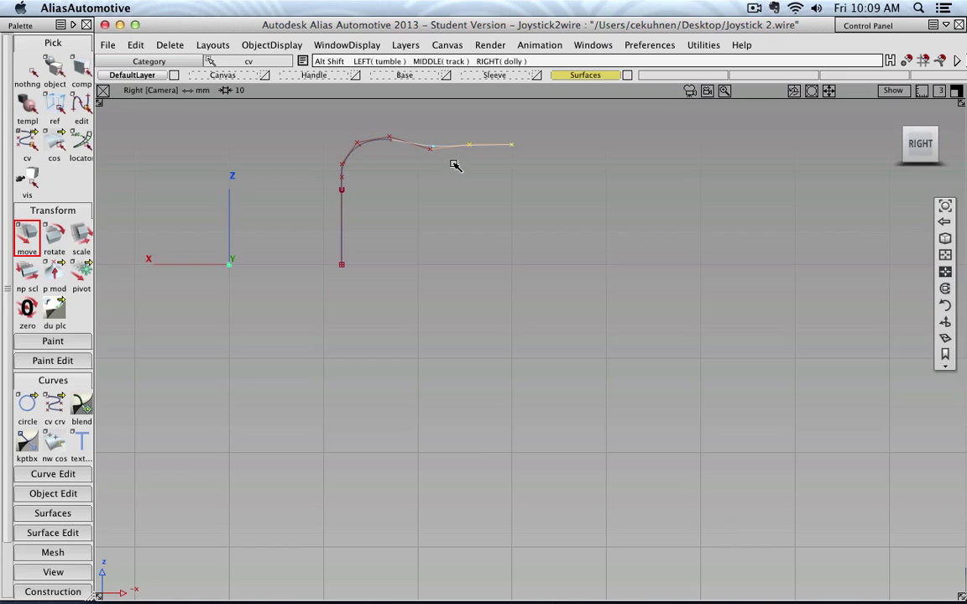
{"action": "middle_click_drag", "start_coordinate": [453, 158], "coordinate": [447, 254], "text": "alt+shift"}
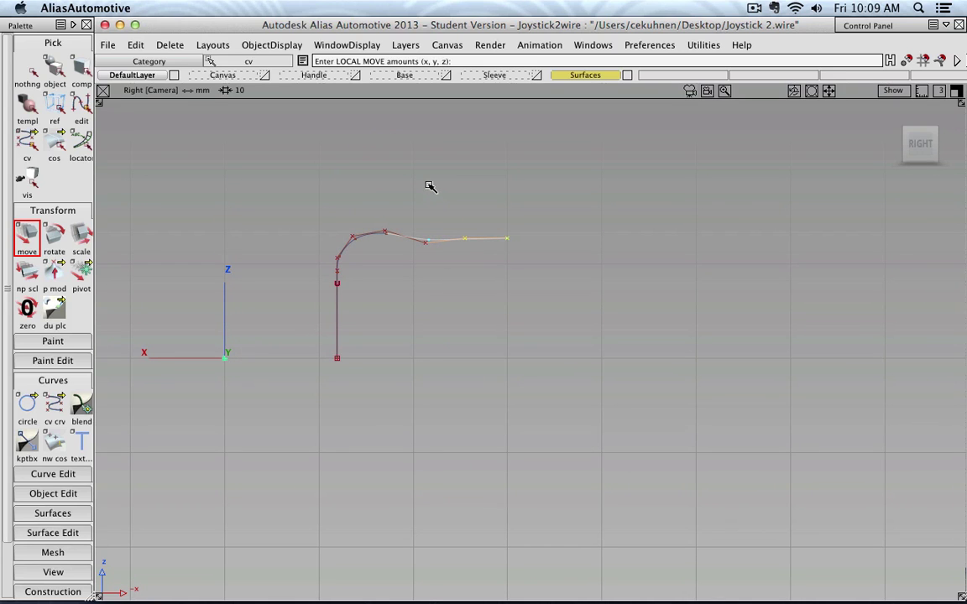
{"action": "right_click_drag", "start_coordinate": [430, 186], "coordinate": [428, 245]}
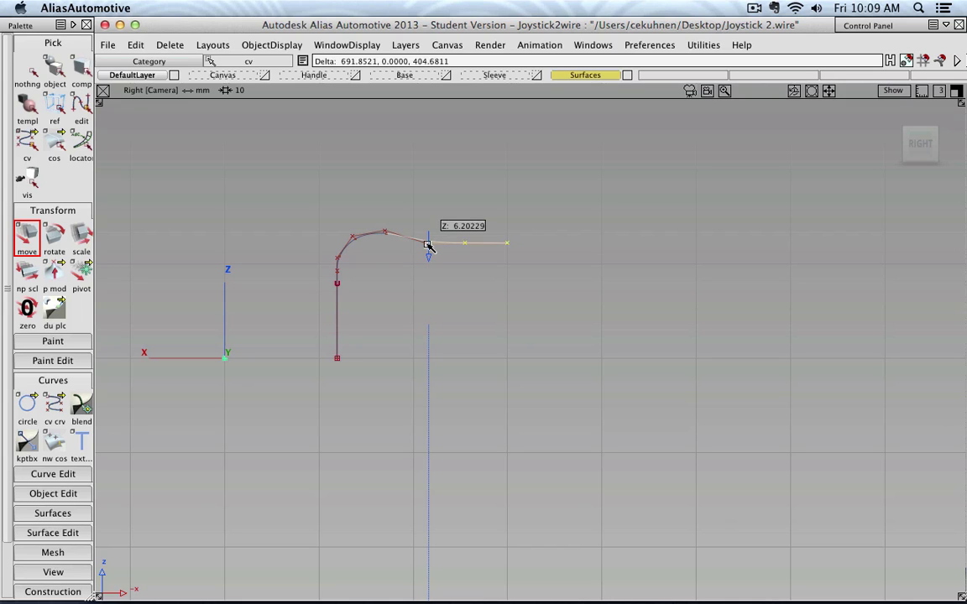
{"action": "right_click_drag", "start_coordinate": [429, 245], "coordinate": [429, 245]}
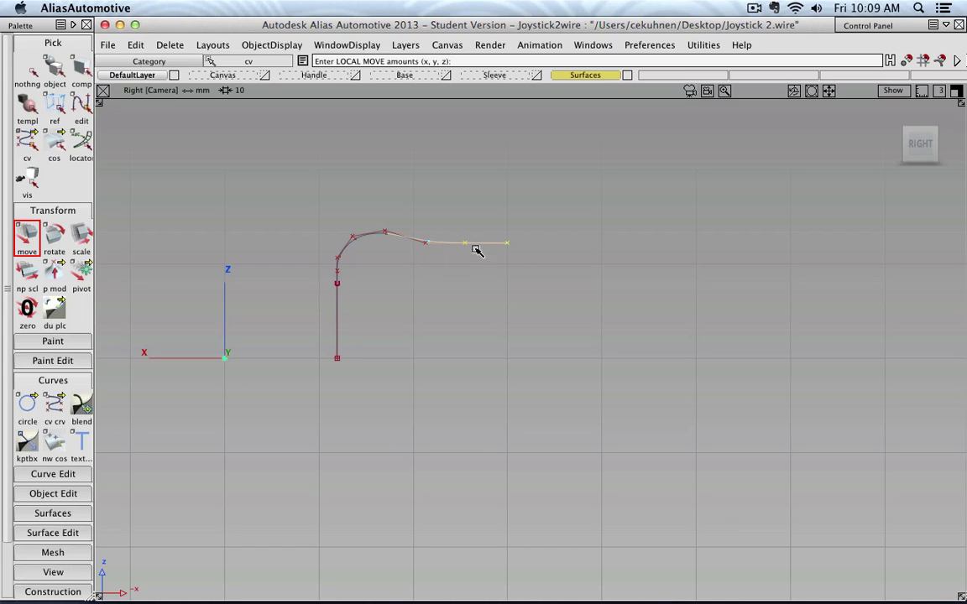
{"action": "right_click_drag", "start_coordinate": [539, 232], "coordinate": [538, 239]}
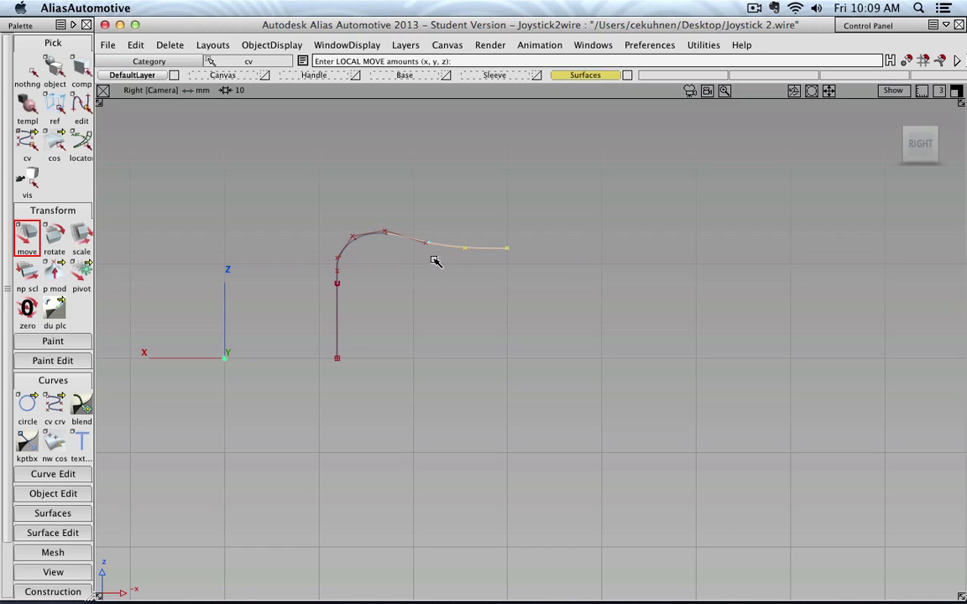
{"action": "left_click_drag", "start_coordinate": [435, 261], "coordinate": [427, 245]}
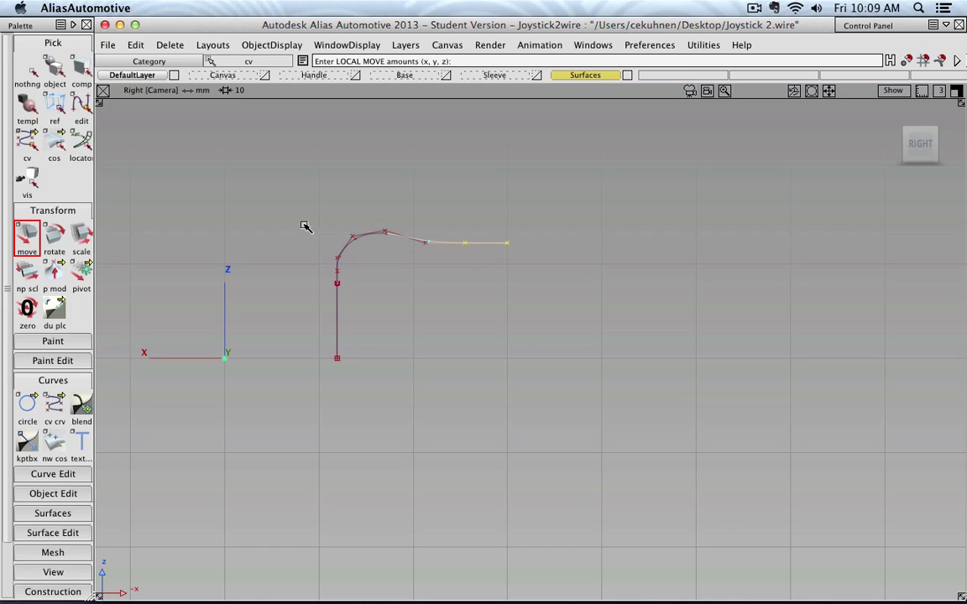
- Tighten the profile curve's rounded corner by moving its shoulder point down and outward and its crest point closer to the vertical side
{"action": "left_click", "coordinate": [26, 139]}
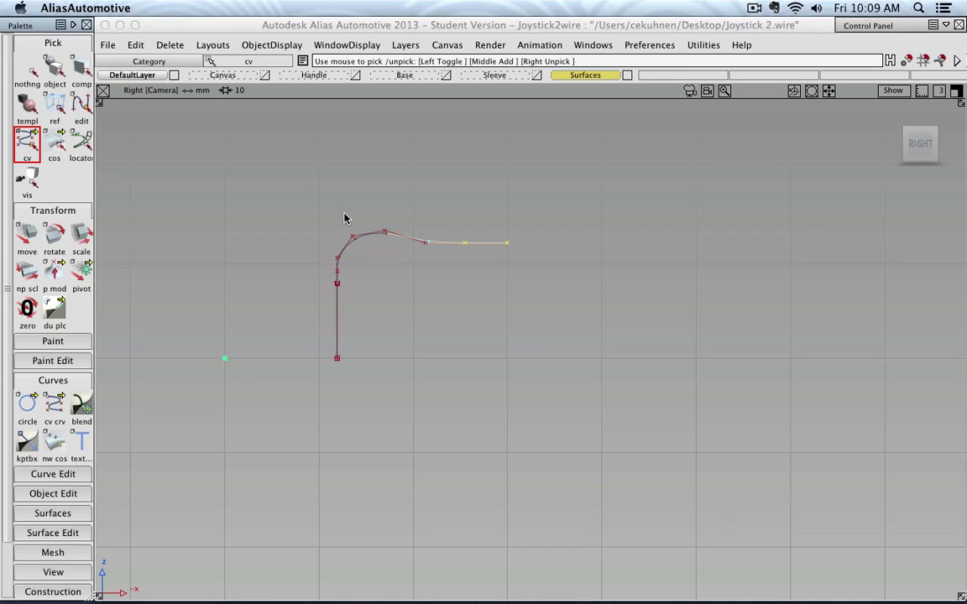
{"action": "left_click_drag", "start_coordinate": [427, 209], "coordinate": [448, 193], "text": "ctrl+shift"}
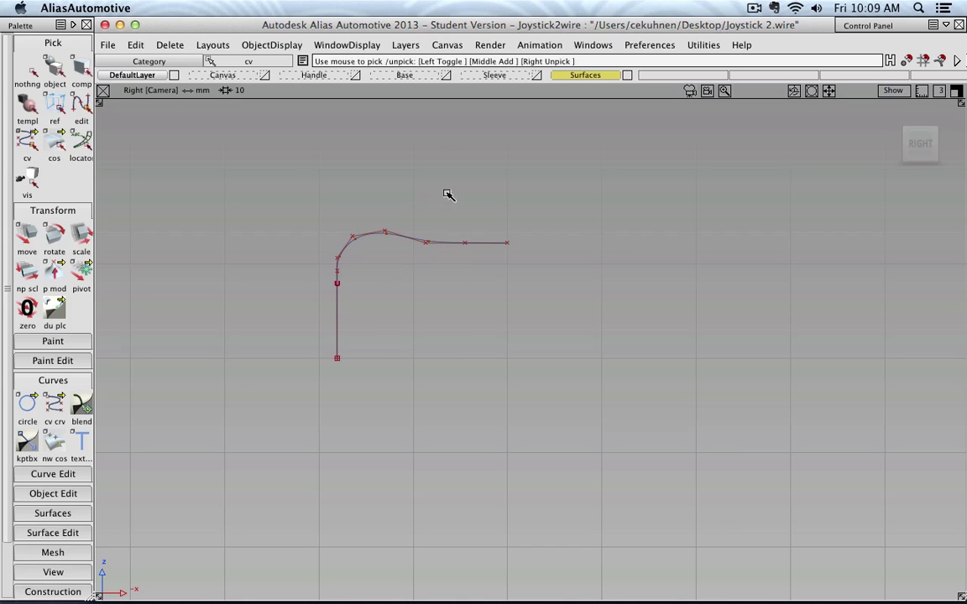
{"action": "left_click", "coordinate": [354, 239]}
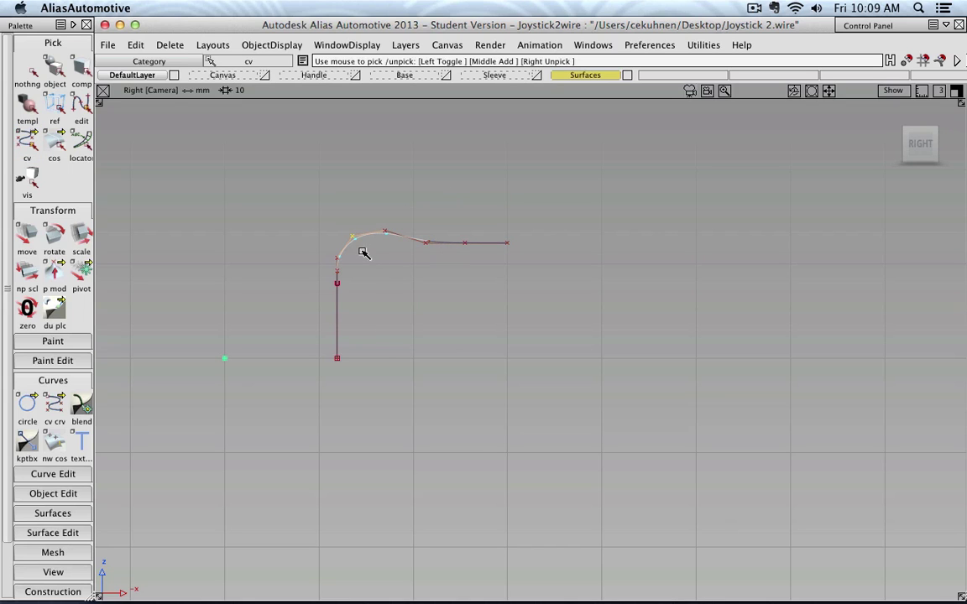
{"action": "left_click", "coordinate": [27, 236]}
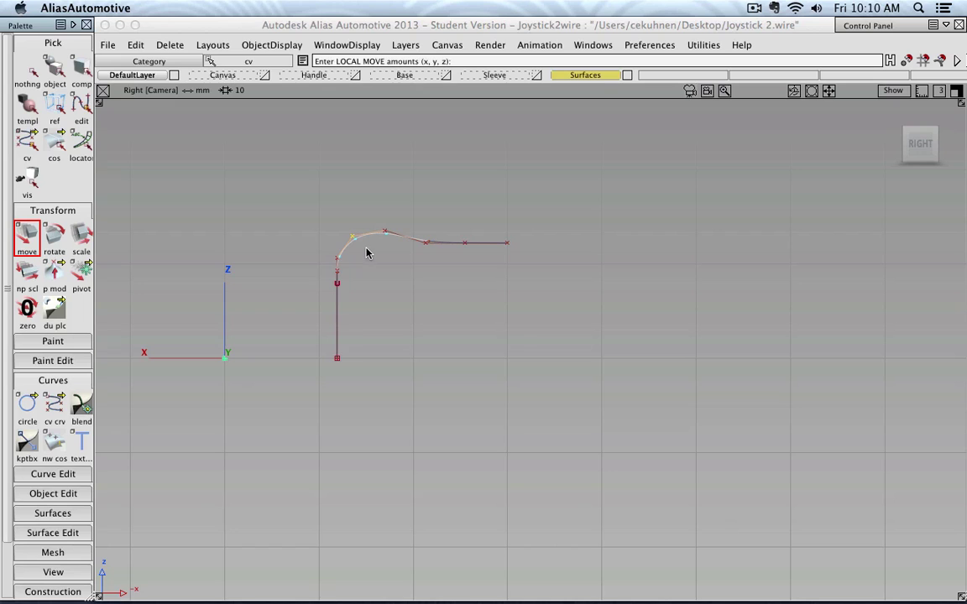
{"action": "left_click_drag", "start_coordinate": [374, 254], "coordinate": [362, 261]}
{"action": "left_click", "coordinate": [387, 232]}
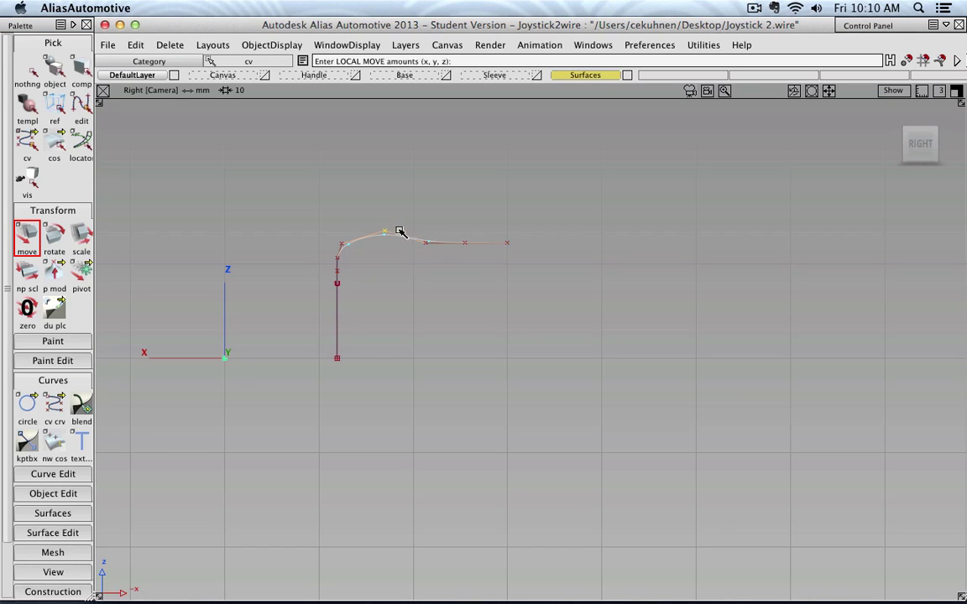
{"action": "left_click_drag", "start_coordinate": [383, 251], "coordinate": [359, 256]}
- Pick the three control points at the curve's centreline end and lower them together, keeping their horizontal positions
{"action": "left_click", "coordinate": [425, 243]}
{"action": "left_click", "coordinate": [467, 245]}
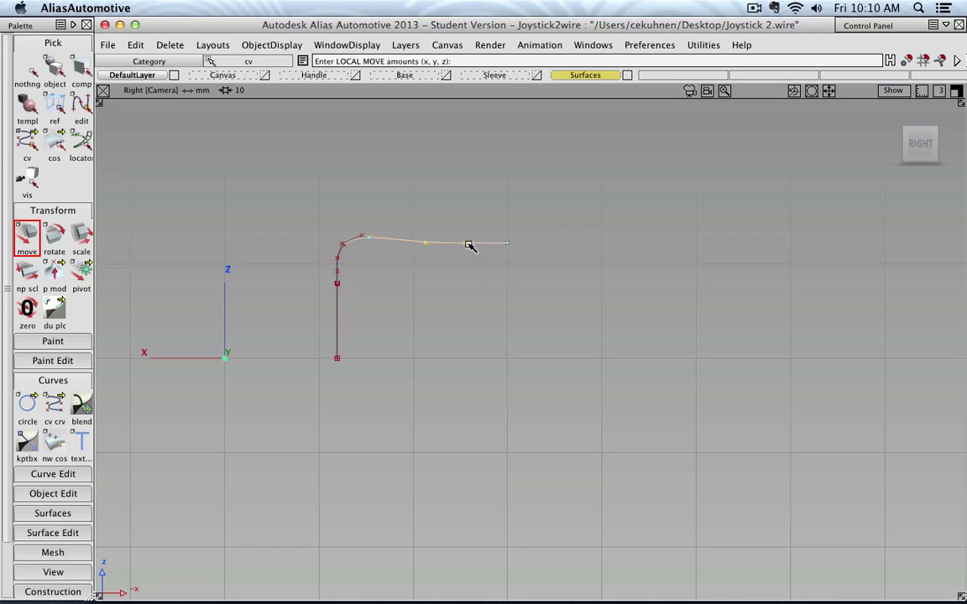
{"action": "left_click", "coordinate": [509, 245]}
{"action": "left_click_drag", "start_coordinate": [450, 276], "coordinate": [448, 286]}
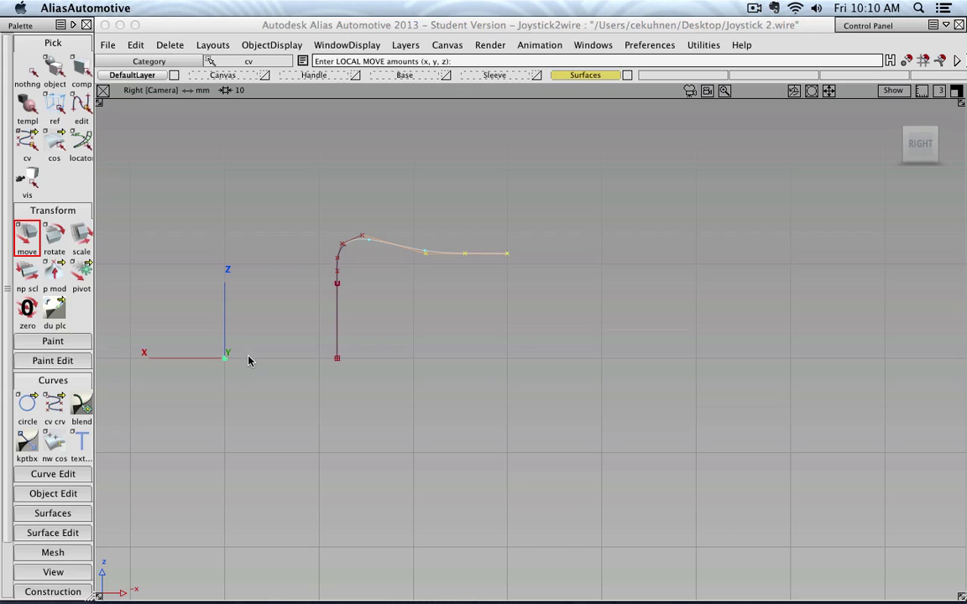
{"action": "left_click_drag", "start_coordinate": [239, 362], "coordinate": [259, 362]}
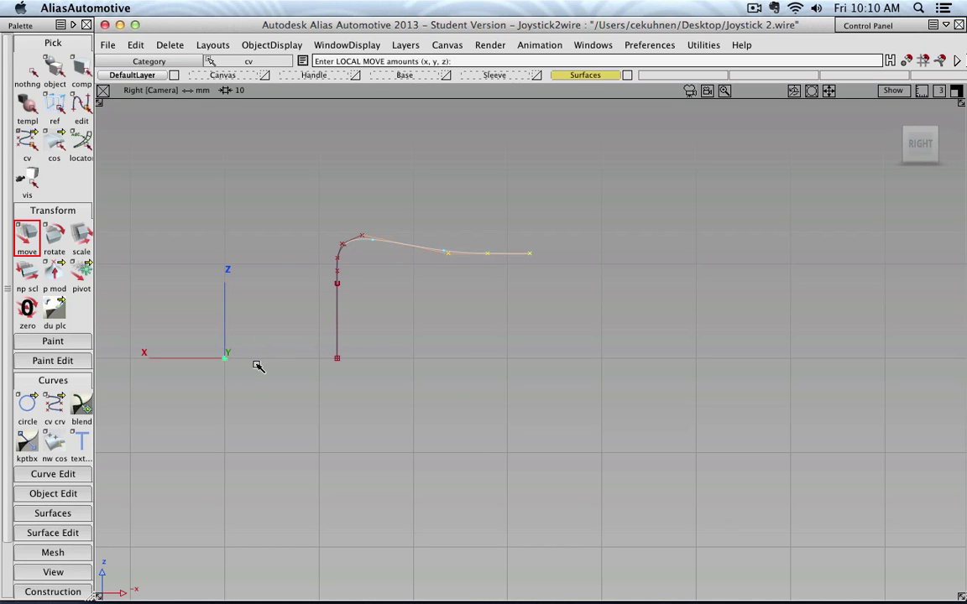
{"action": "key", "text": "super+z"}
- Snap the pivot of the picked points to the profile curve's lower end, and clear the selection
{"action": "left_click", "coordinate": [82, 273]}
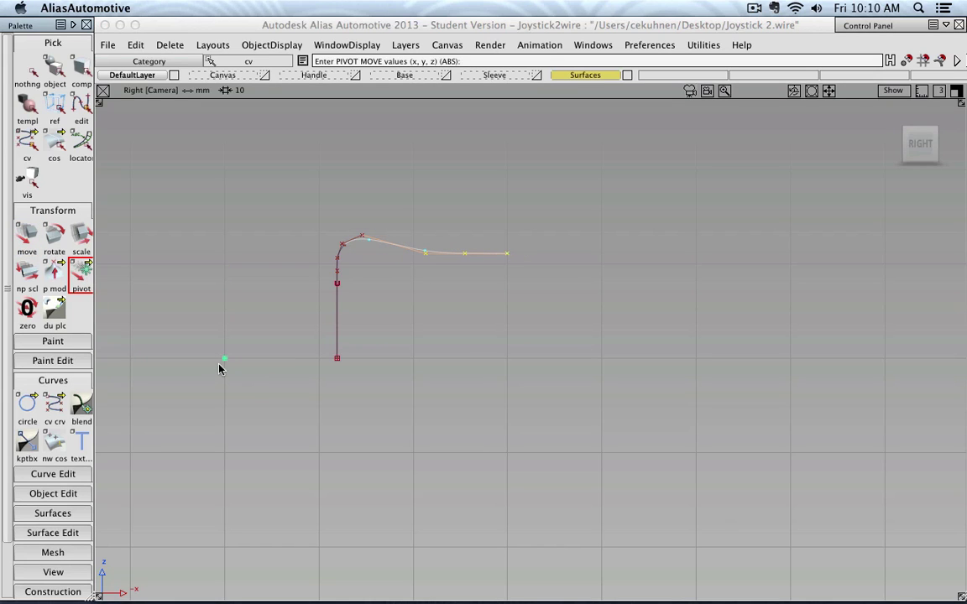
{"action": "left_click_drag", "start_coordinate": [246, 373], "coordinate": [343, 358]}
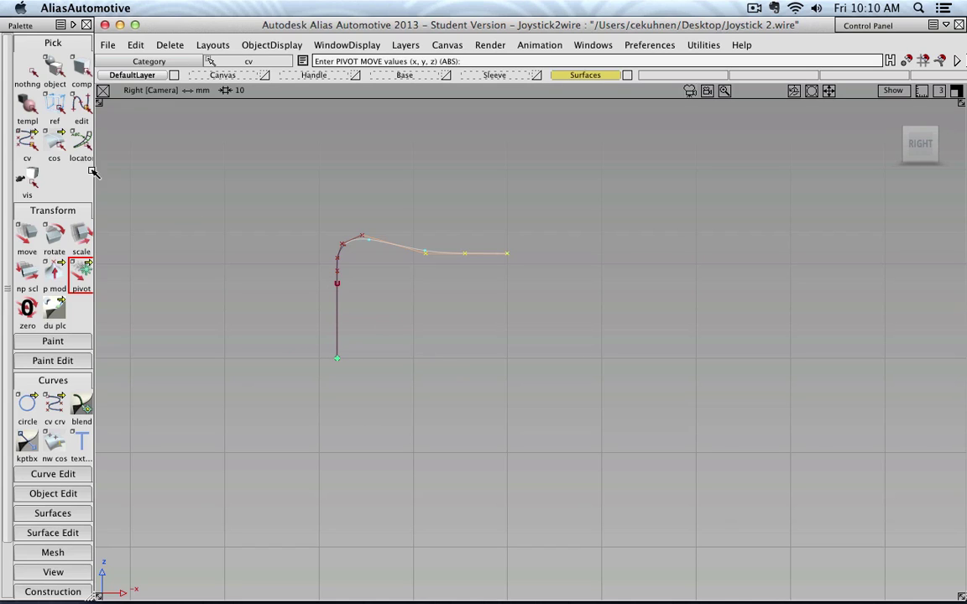
{"action": "left_click", "coordinate": [32, 143]}
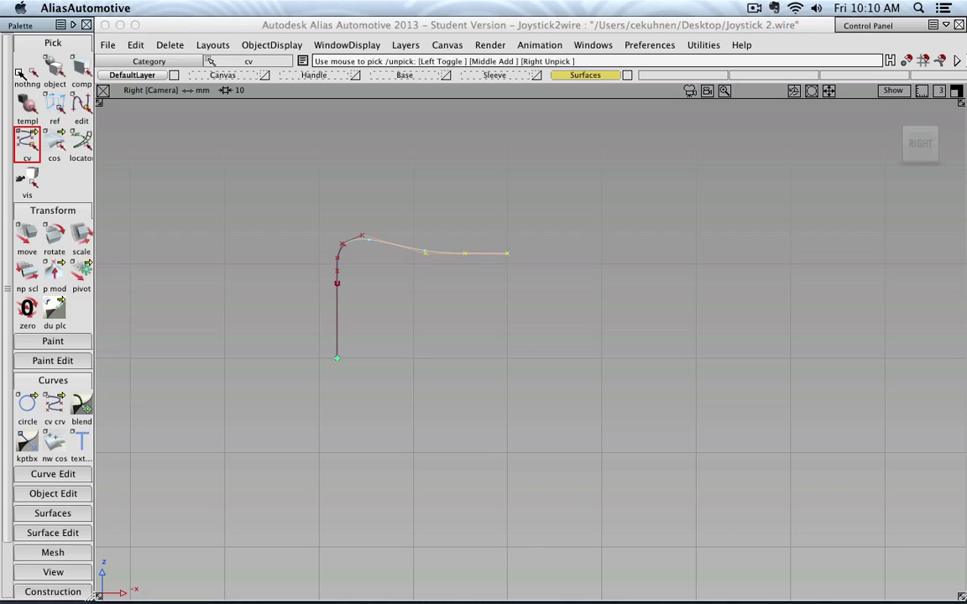
- Make the hidden sphere copy visible again and switch its display from shaded to wireframe
{"action": "left_click", "coordinate": [218, 45]}
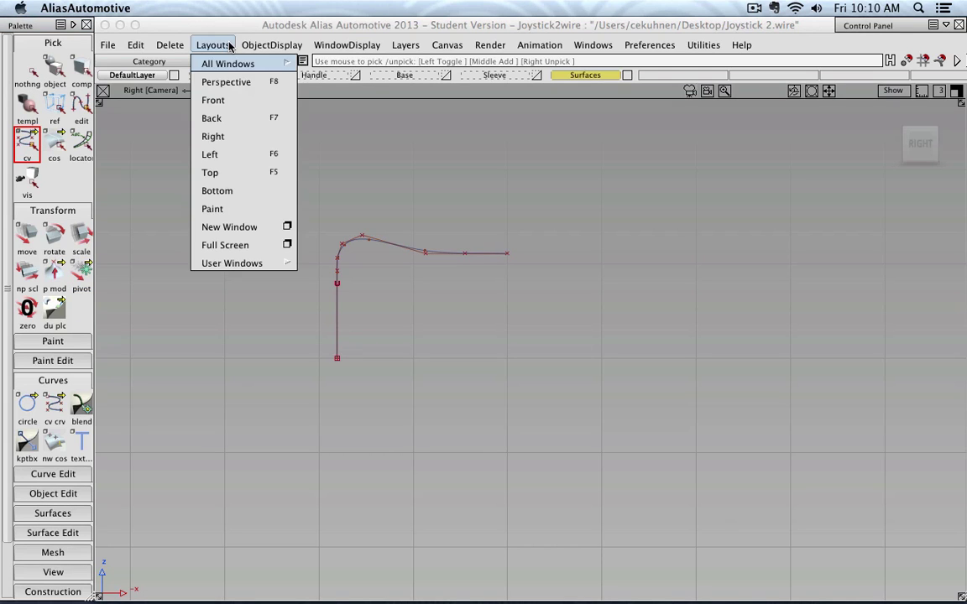
{"action": "left_click", "coordinate": [285, 80]}
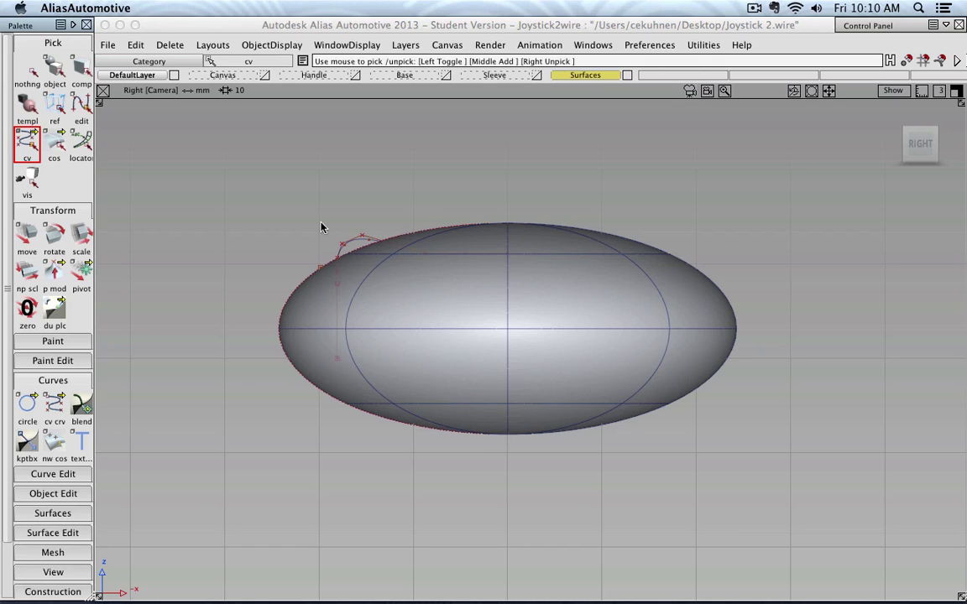
{"action": "right_click_drag", "start_coordinate": [258, 217], "coordinate": [303, 214], "text": "ctrl+shift"}
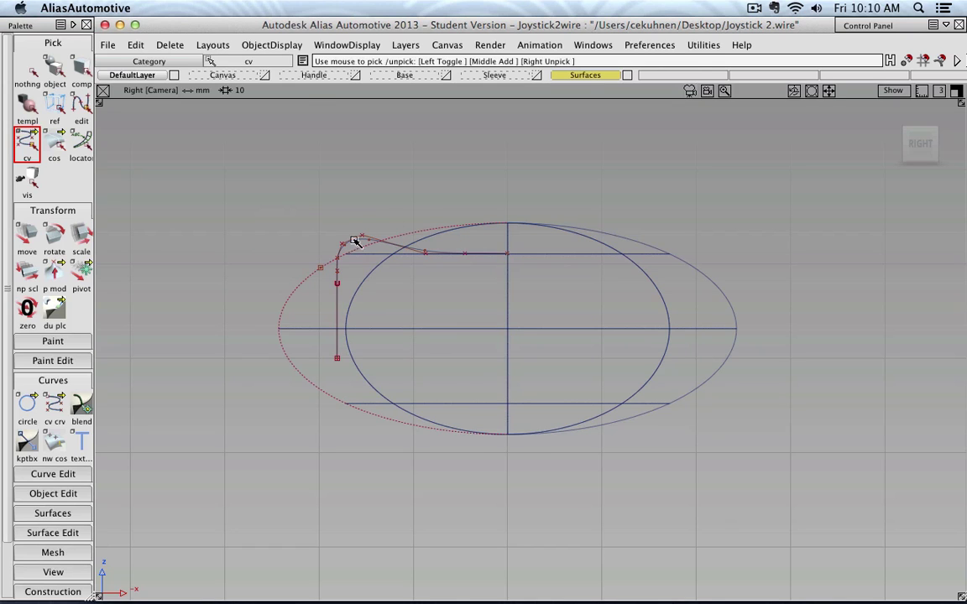
- Pick the whole profile curve and revolve it into a surface around the vertical axis
{"action": "left_click", "coordinate": [54, 71]}
{"action": "left_click", "coordinate": [336, 305]}
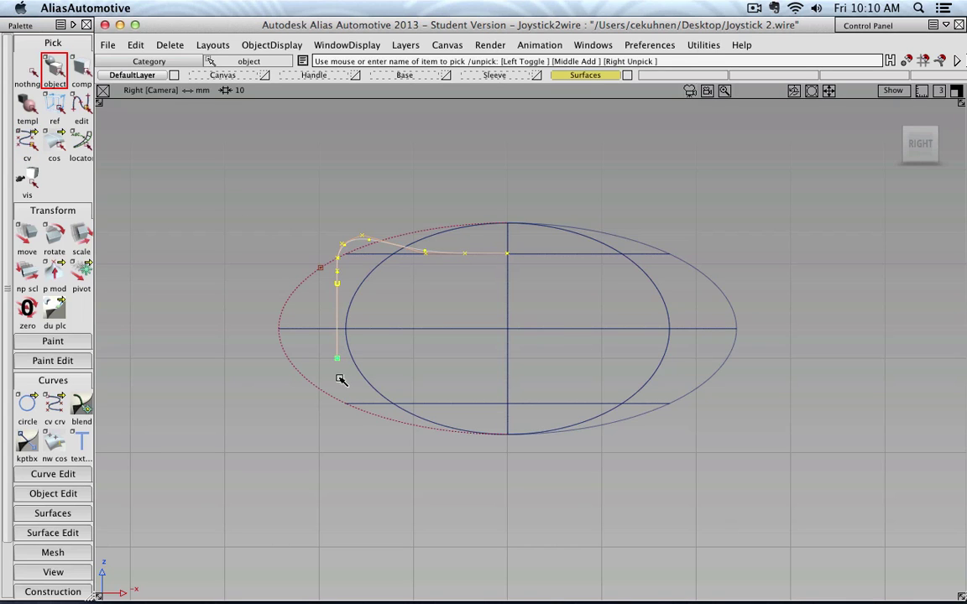
{"action": "left_click", "coordinate": [59, 209]}
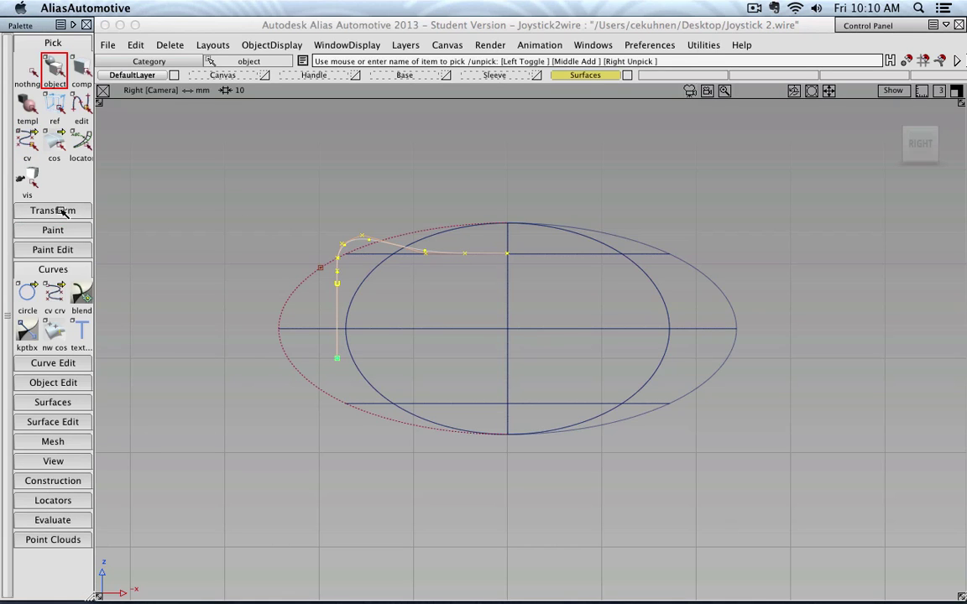
{"action": "left_click", "coordinate": [52, 269]}
{"action": "left_click", "coordinate": [53, 329]}
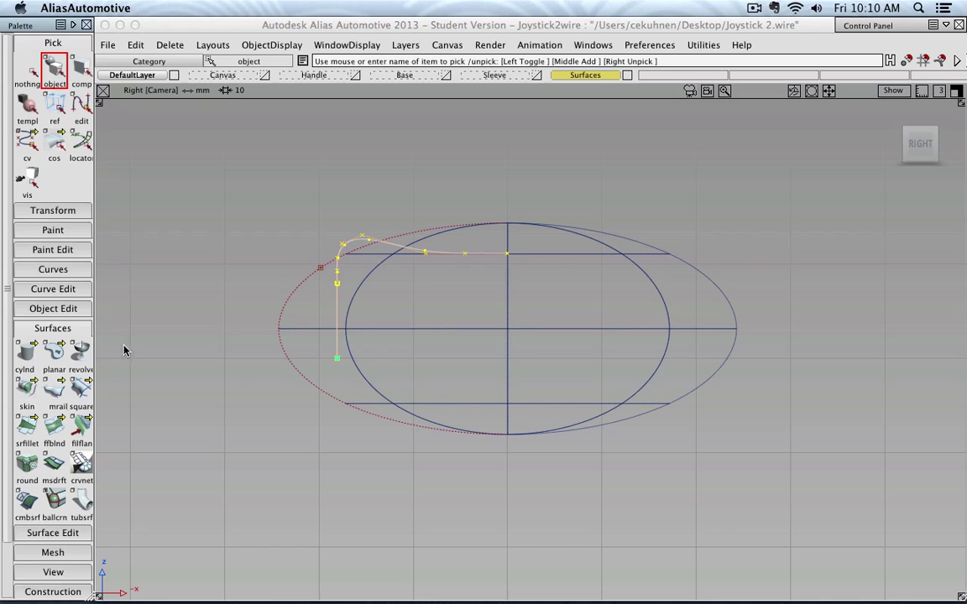
{"action": "left_click", "coordinate": [81, 354]}
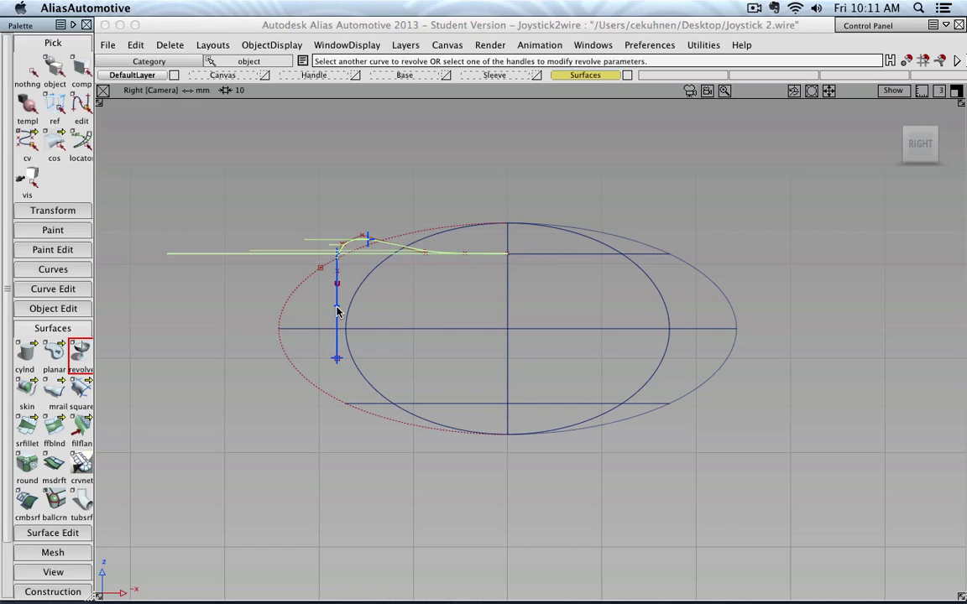
- Move the revolve axis horizontally onto the sphere copy's vertical centreline, at the curve's inner end, with its midpoint at 130, 0, 80
{"action": "left_click_drag", "start_coordinate": [336, 312], "coordinate": [418, 311]}
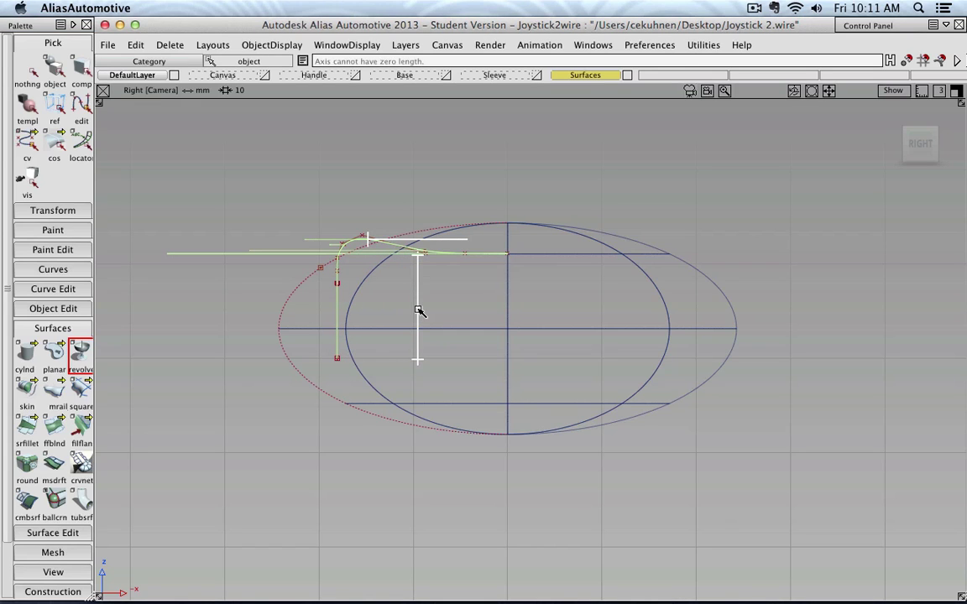
{"action": "left_click_drag", "start_coordinate": [456, 308], "coordinate": [508, 304]}
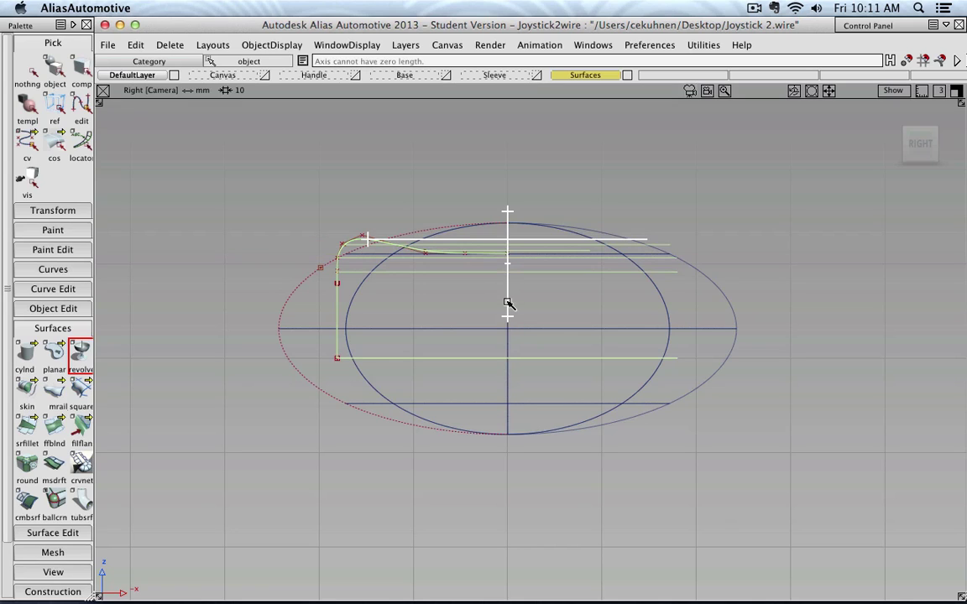
{"action": "left_click", "coordinate": [508, 255]}
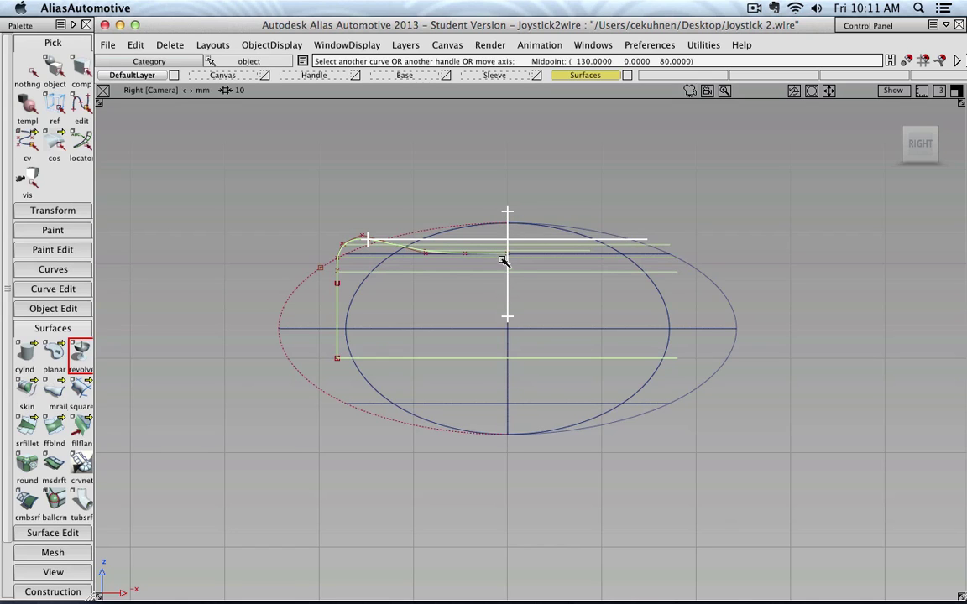
- Clear the selection, pick the sphere copy around the revolved surface, and make it invisible
{"action": "left_click", "coordinate": [52, 72]}
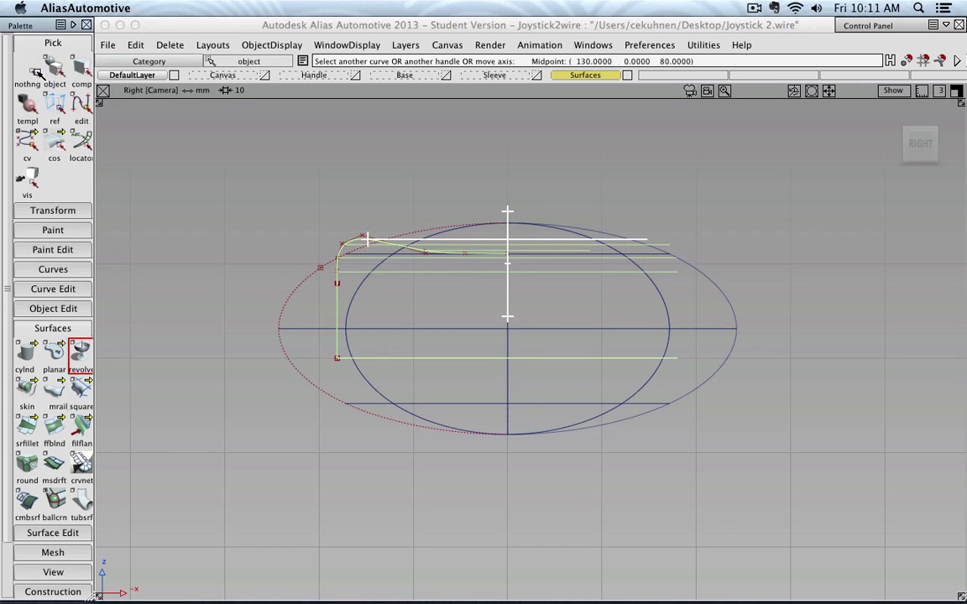
{"action": "left_click", "coordinate": [310, 328]}
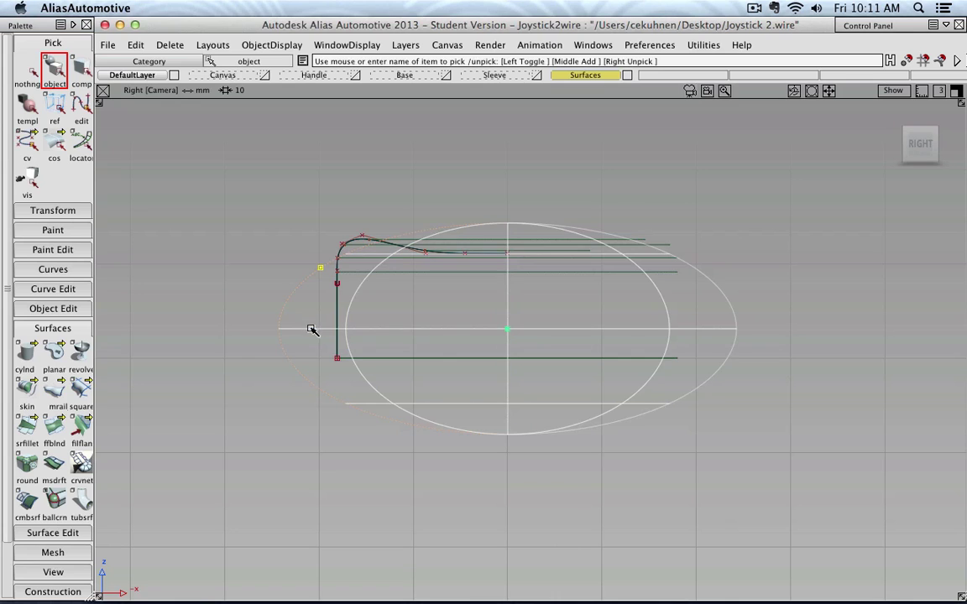
{"action": "left_click", "coordinate": [251, 46]}
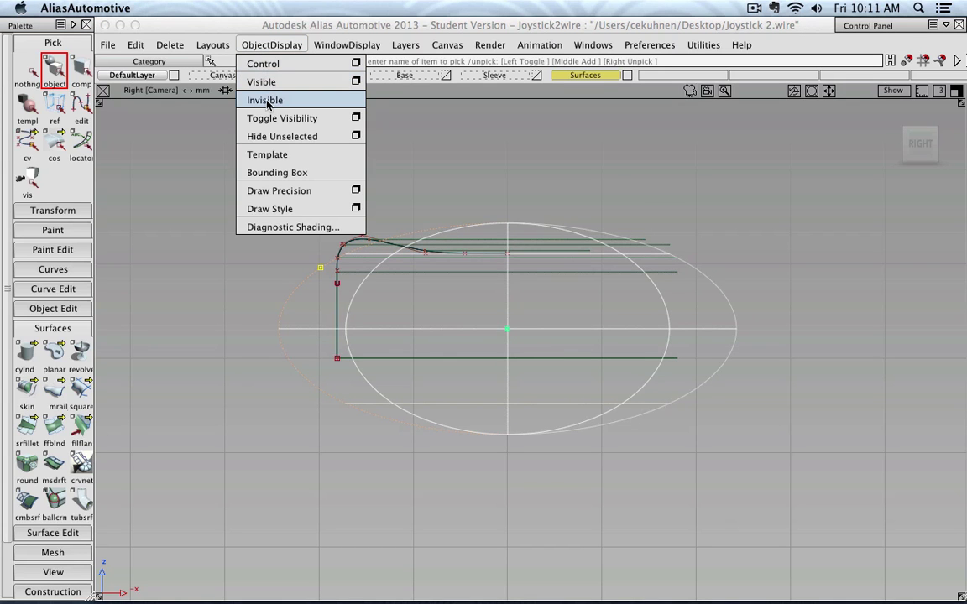
{"action": "left_click", "coordinate": [252, 99]}
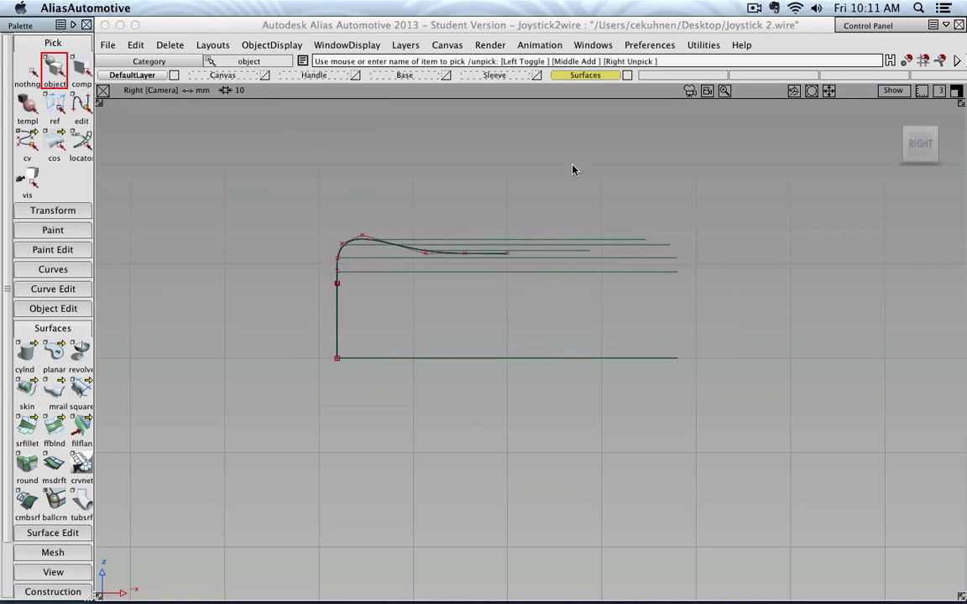
- Display the model shaded and inspect the revolved button against the joystick base from the side and in an angled 3D view
{"action": "left_click", "coordinate": [906, 132]}
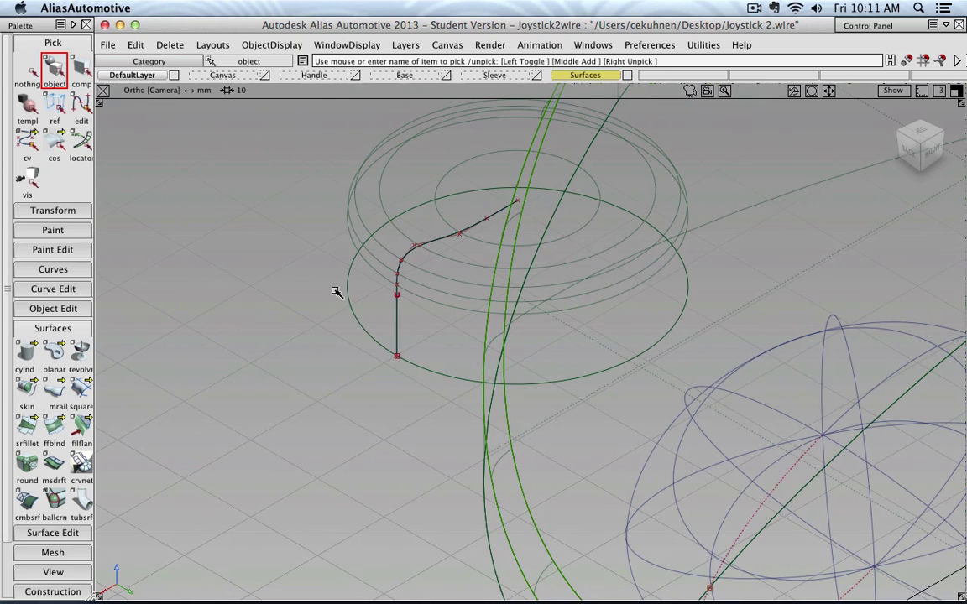
{"action": "key", "text": "shift+alt"}
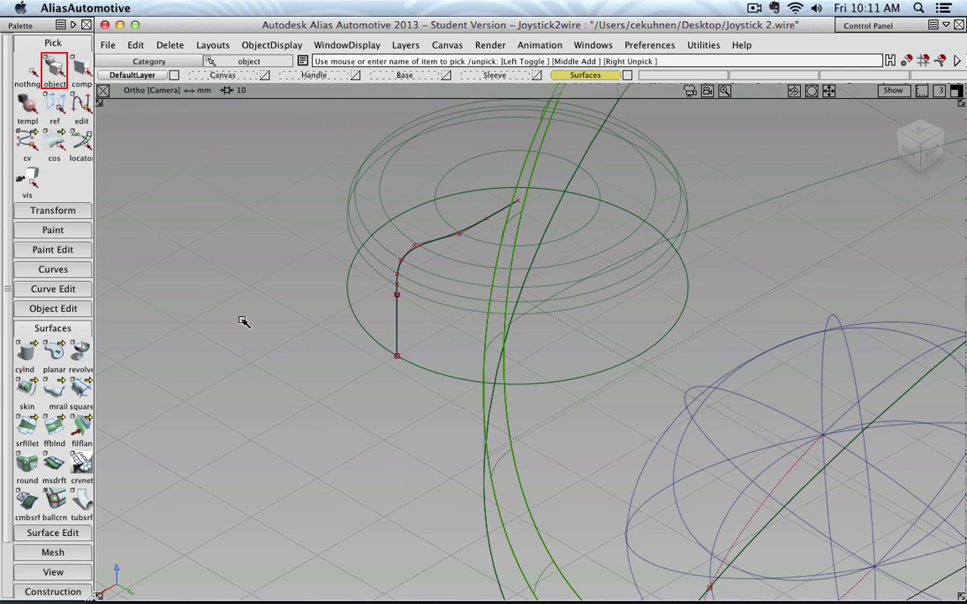
{"action": "right_click_drag", "start_coordinate": [243, 321], "coordinate": [302, 324], "text": "ctrl+shift"}
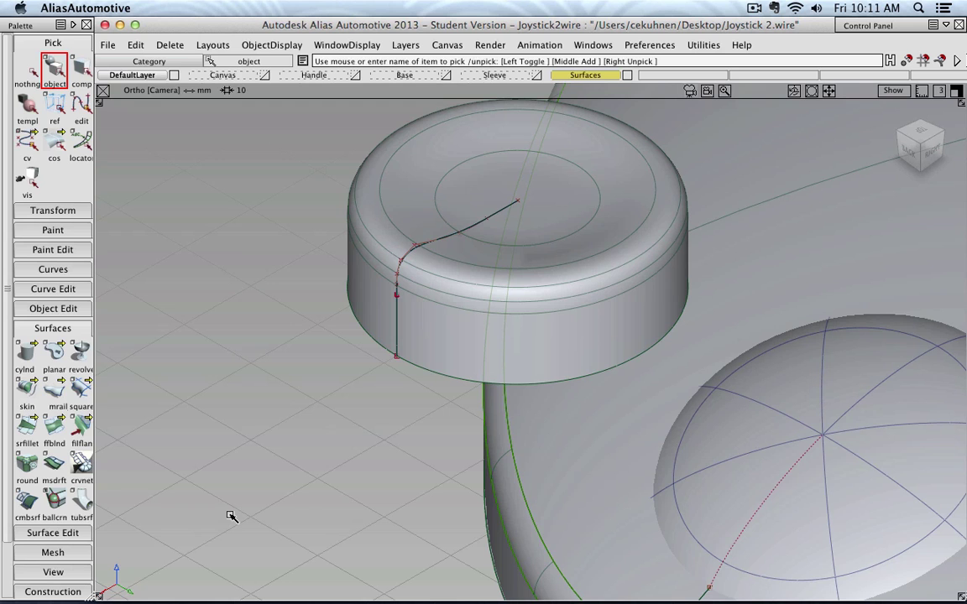
{"action": "left_click", "coordinate": [932, 152]}
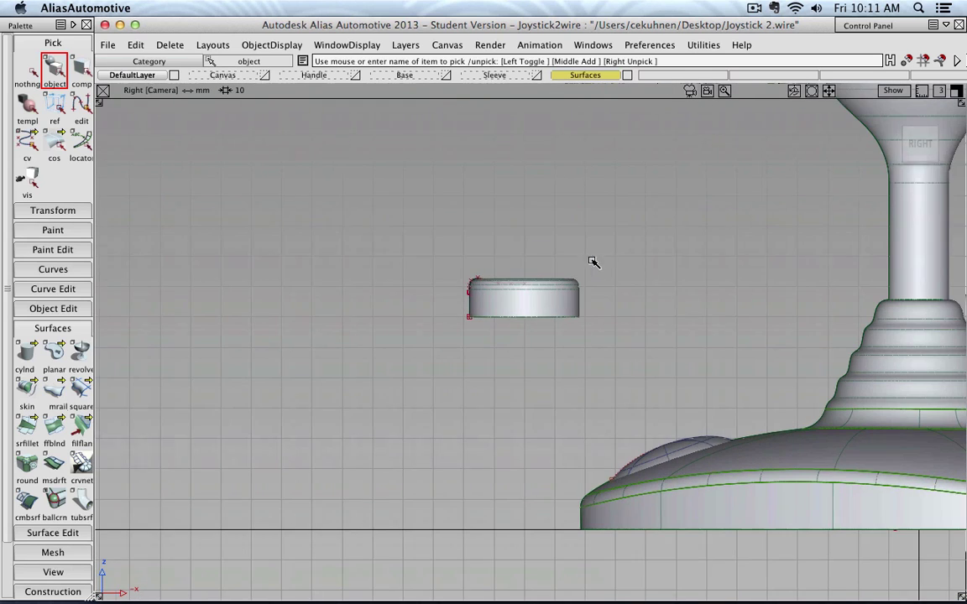
{"action": "middle_click_drag", "start_coordinate": [626, 325], "coordinate": [395, 243], "text": "alt+shift"}
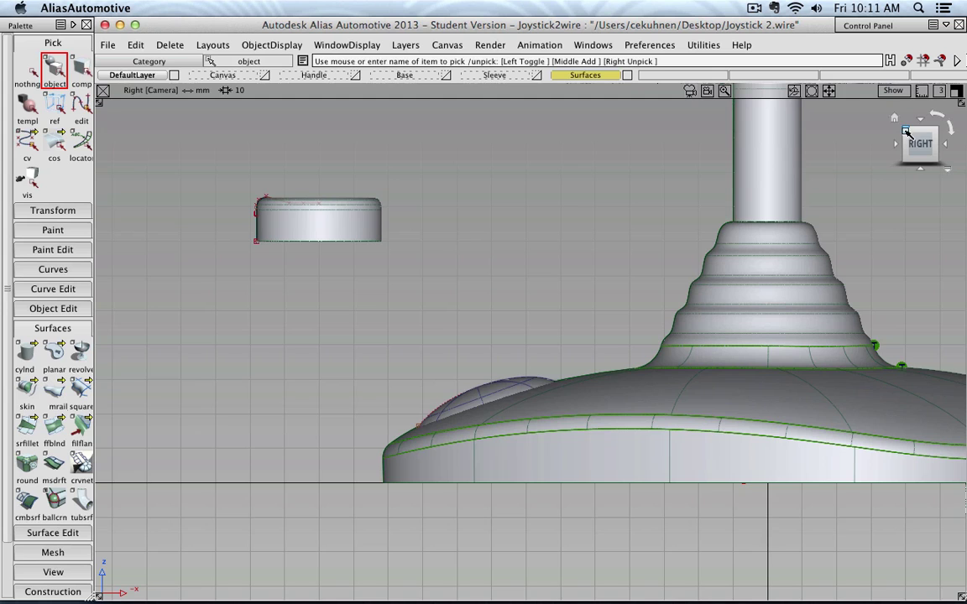
{"action": "left_click", "coordinate": [906, 131]}
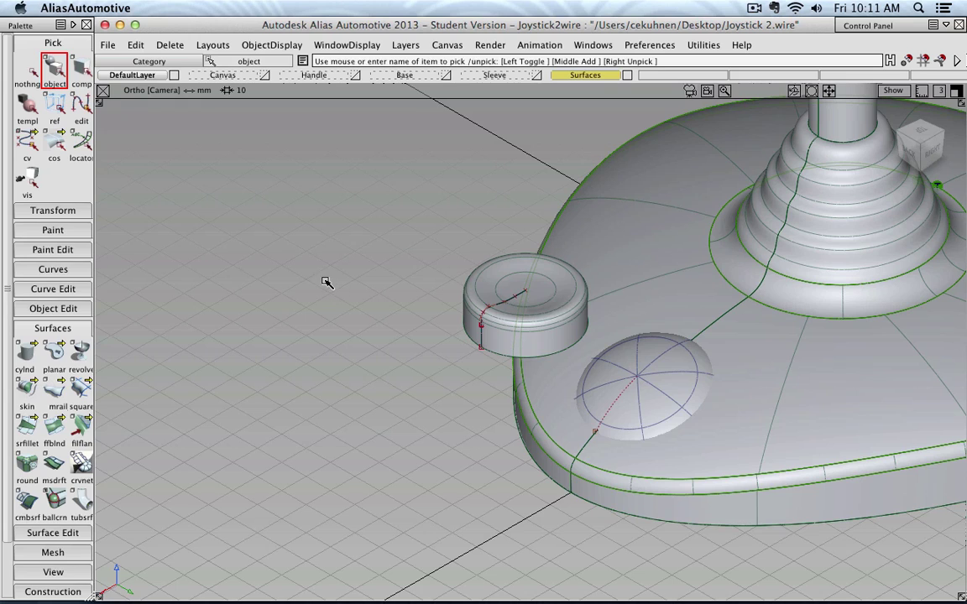
- Pick the button's profile curve and, in the right view, move it down and across until the button sits just above the base's dome
{"action": "left_click_drag", "start_coordinate": [324, 282], "coordinate": [277, 294], "text": "ctrl+shift"}
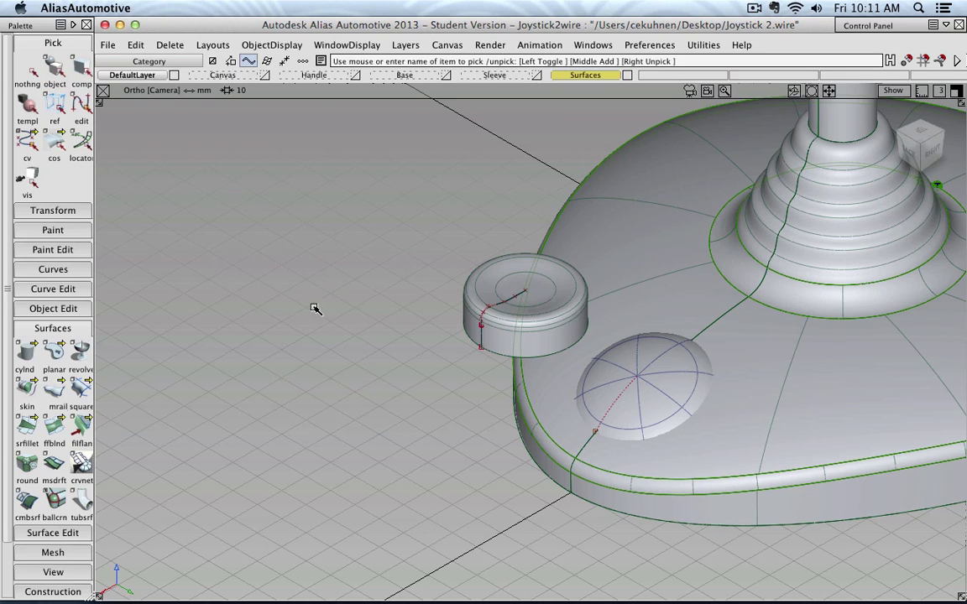
{"action": "left_click", "coordinate": [482, 333]}
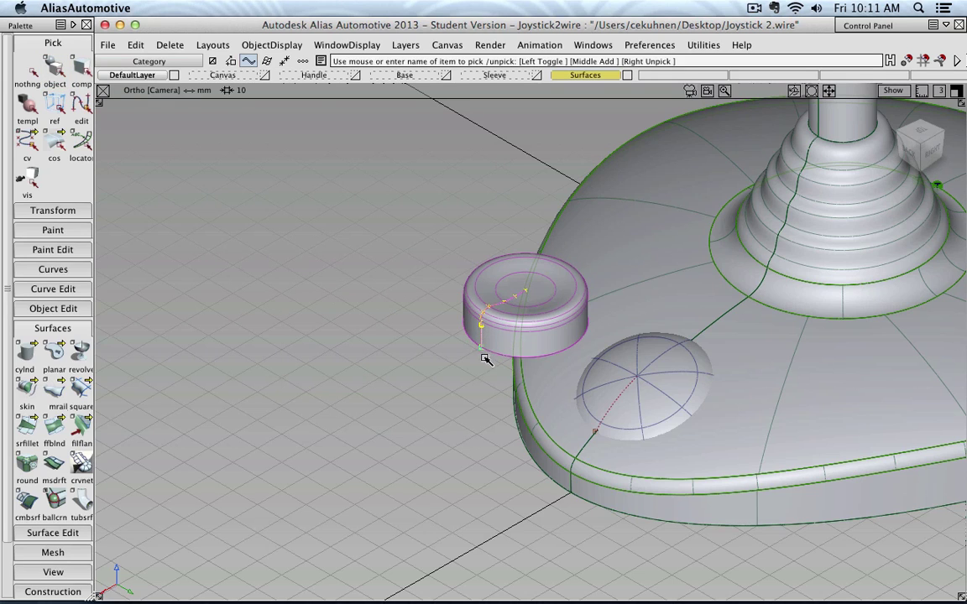
{"action": "left_click", "coordinate": [933, 153]}
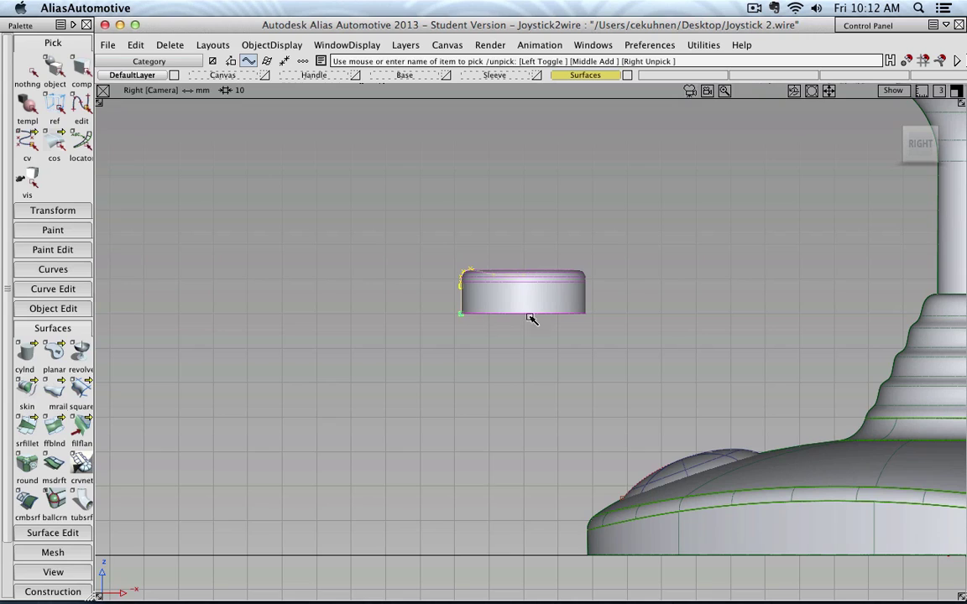
{"action": "key", "text": "alt+shift"}
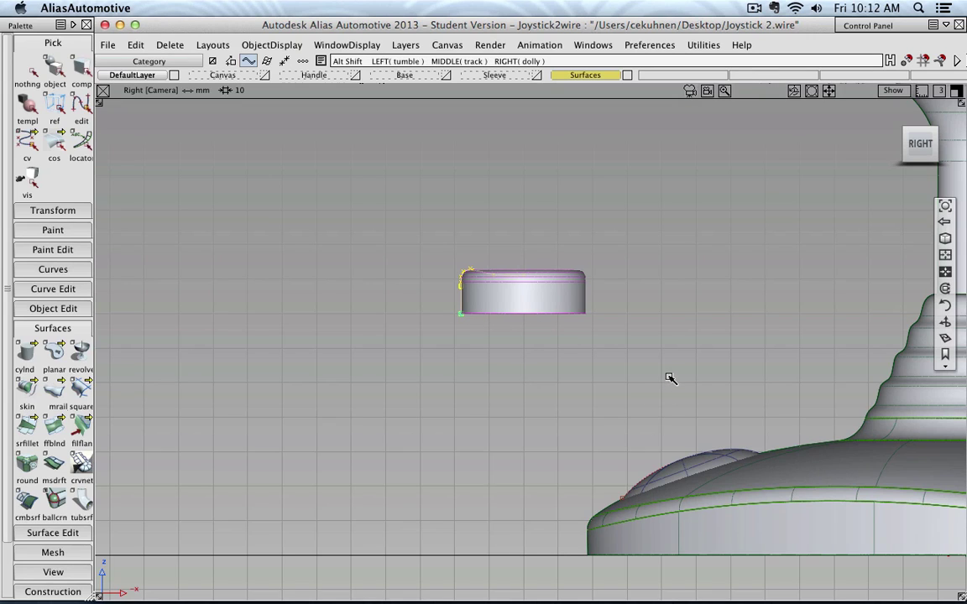
{"action": "middle_click_drag", "start_coordinate": [681, 378], "coordinate": [526, 330], "text": "alt+shift"}
{"action": "left_click", "coordinate": [52, 210]}
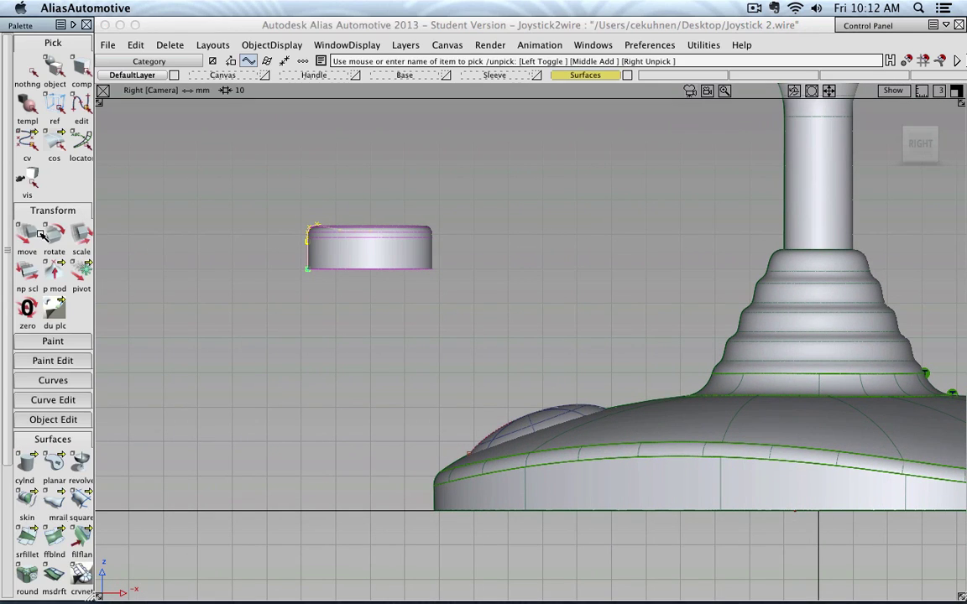
{"action": "left_click", "coordinate": [40, 235]}
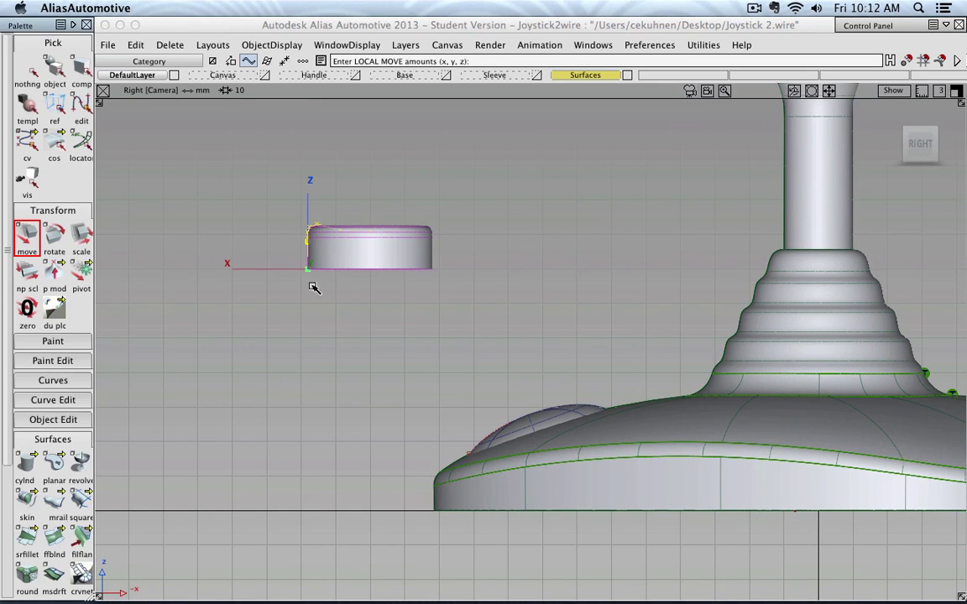
{"action": "left_click_drag", "start_coordinate": [312, 288], "coordinate": [319, 422]}
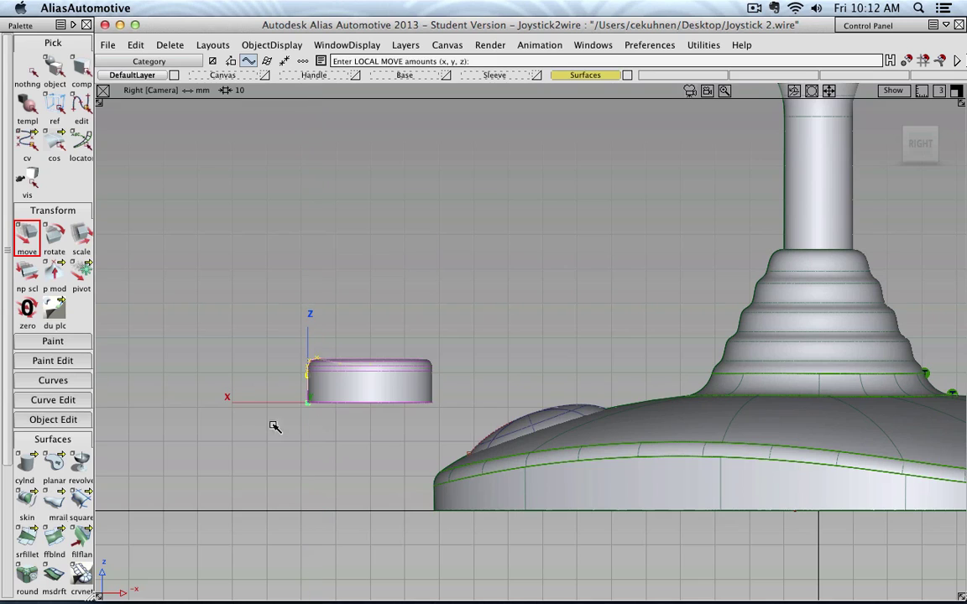
{"action": "middle_click_drag", "start_coordinate": [226, 424], "coordinate": [370, 434]}
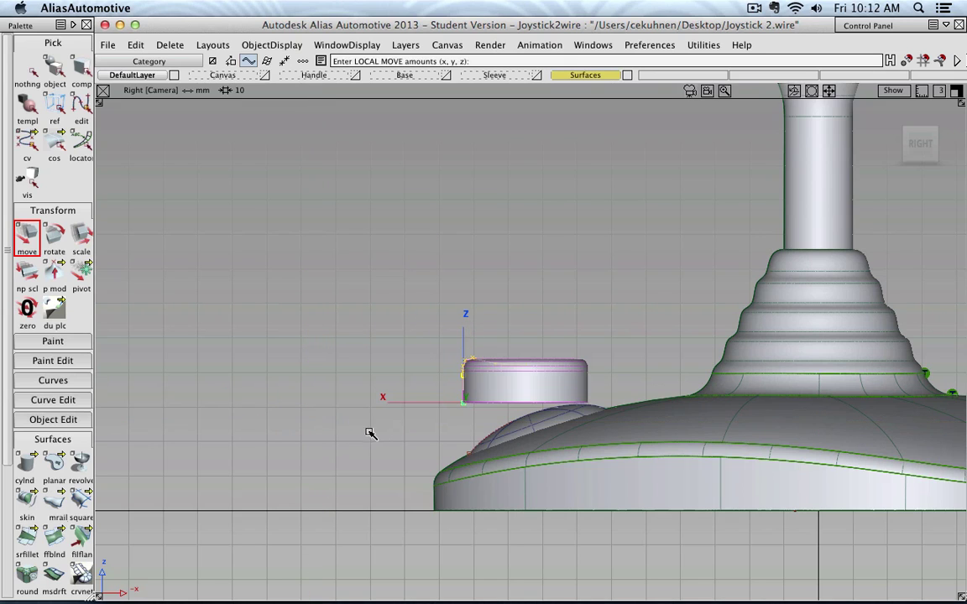
- Rotate the profile curve about its lower end so the button tilts to follow the slope of the base
{"action": "left_click", "coordinate": [56, 239]}
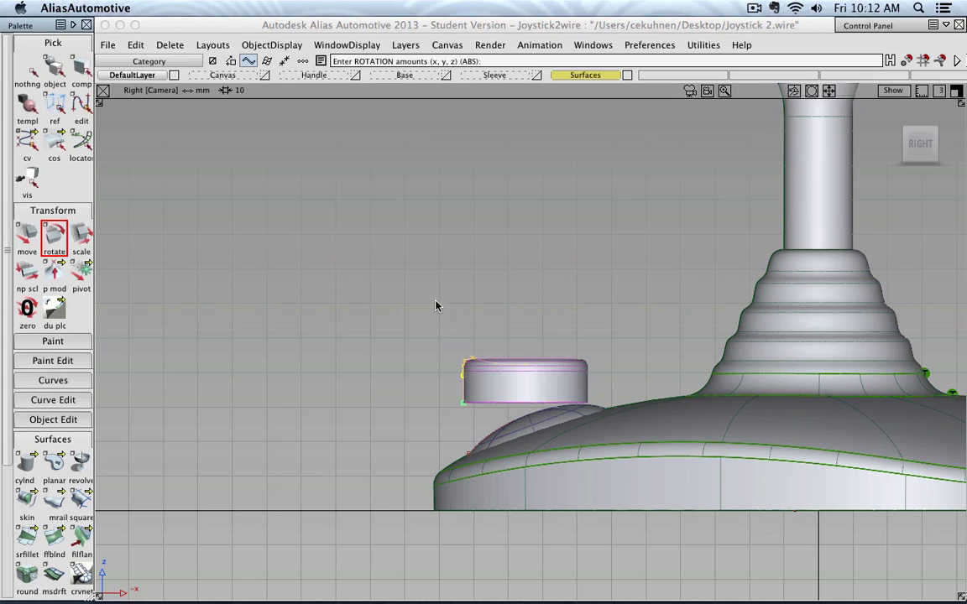
{"action": "middle_click_drag", "start_coordinate": [541, 316], "coordinate": [713, 328]}
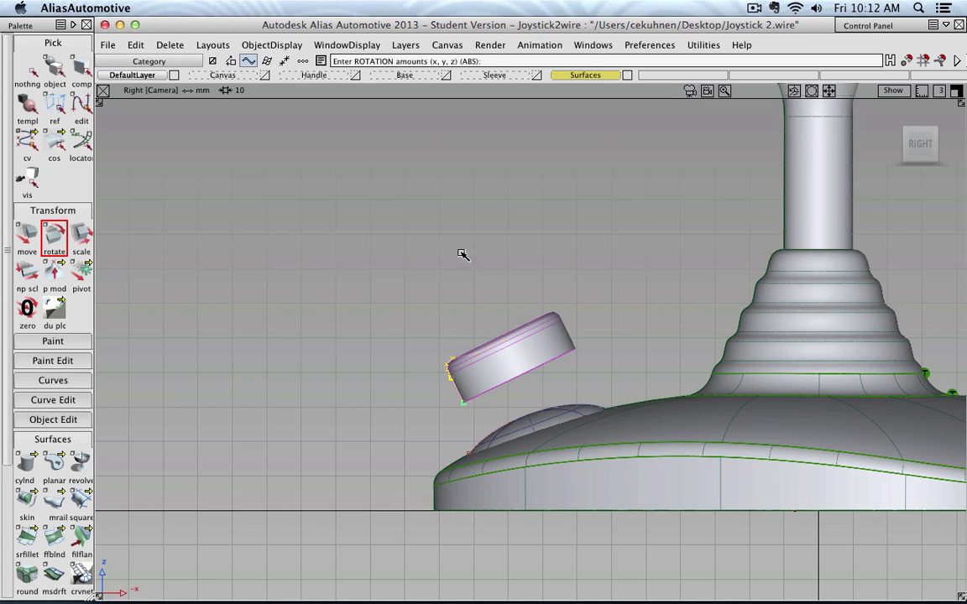
{"action": "middle_click_drag", "start_coordinate": [460, 255], "coordinate": [424, 256]}
- Move the tilted button down and inward until its lower edge sinks into the base over the original sphere
{"action": "left_click", "coordinate": [30, 239]}
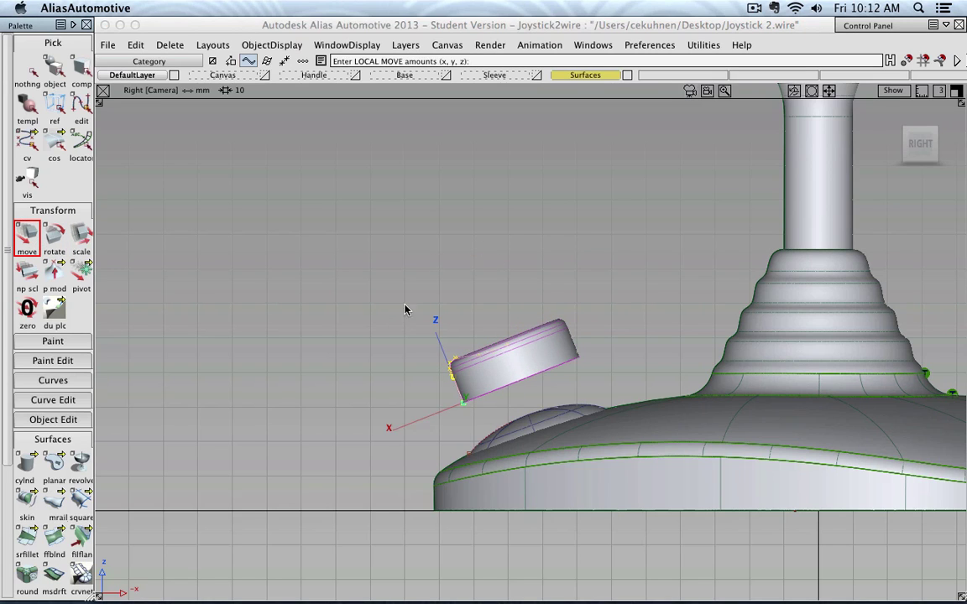
{"action": "left_click_drag", "start_coordinate": [380, 276], "coordinate": [403, 316]}
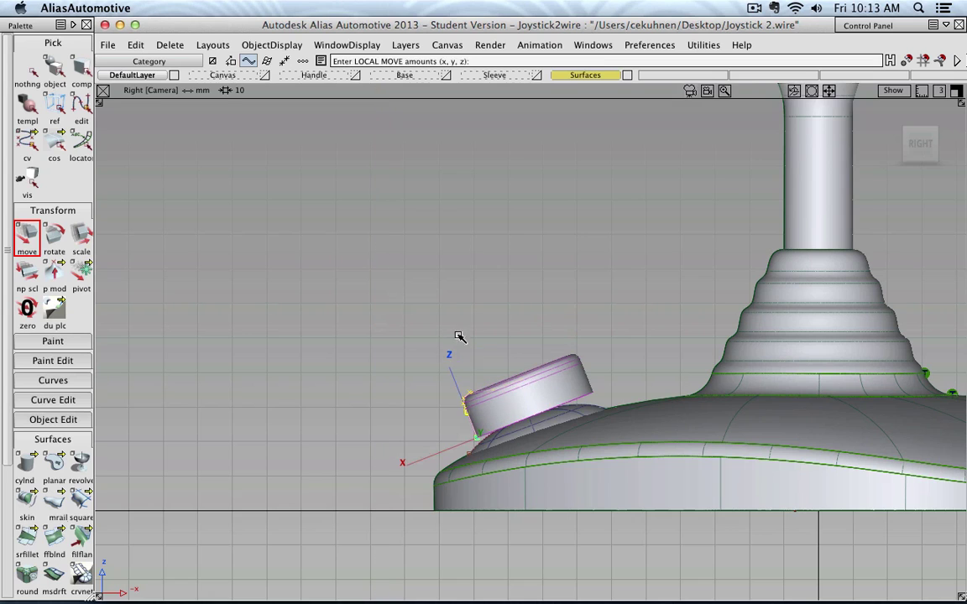
{"action": "middle_click_drag", "start_coordinate": [513, 321], "coordinate": [488, 325]}
{"action": "right_click_drag", "start_coordinate": [424, 268], "coordinate": [443, 287]}
{"action": "right_click_drag", "start_coordinate": [442, 287], "coordinate": [394, 326]}
{"action": "middle_click_drag", "start_coordinate": [394, 325], "coordinate": [401, 325]}
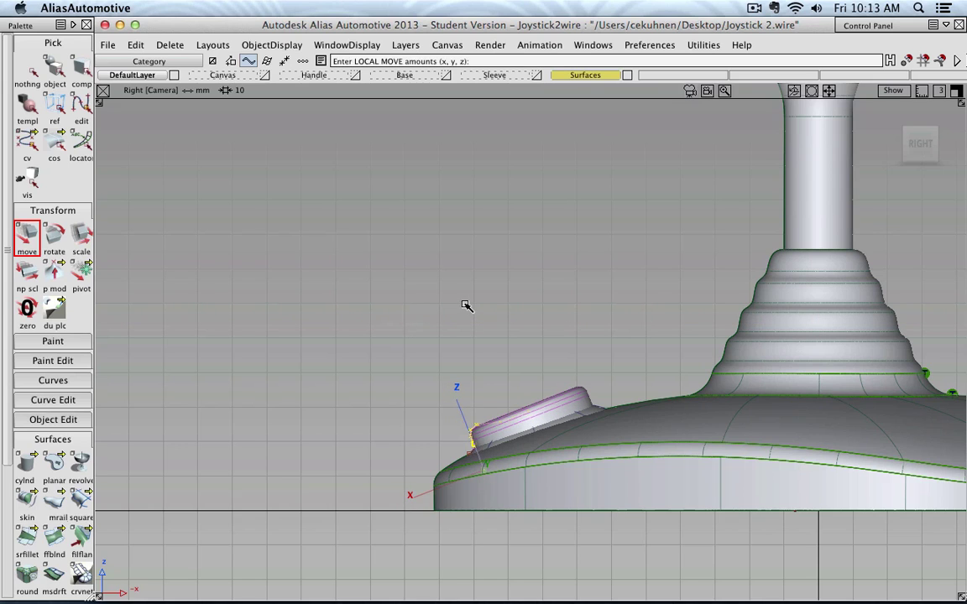
{"action": "right_click_drag", "start_coordinate": [459, 303], "coordinate": [458, 303]}
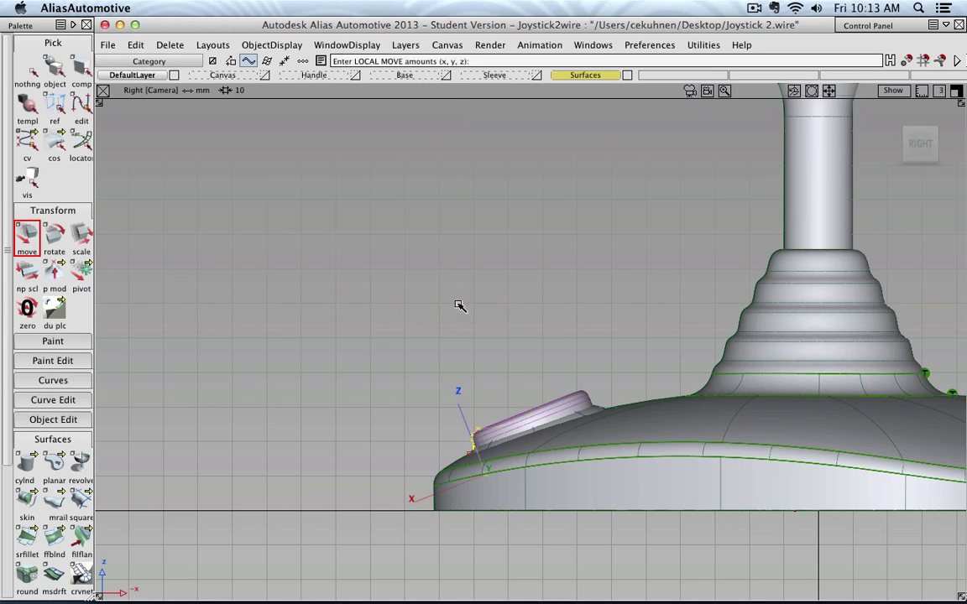
- Pick the original sphere under the button, create a new layer, and try to assign the sphere to it
{"action": "left_click", "coordinate": [31, 73]}
{"action": "left_click", "coordinate": [55, 71]}
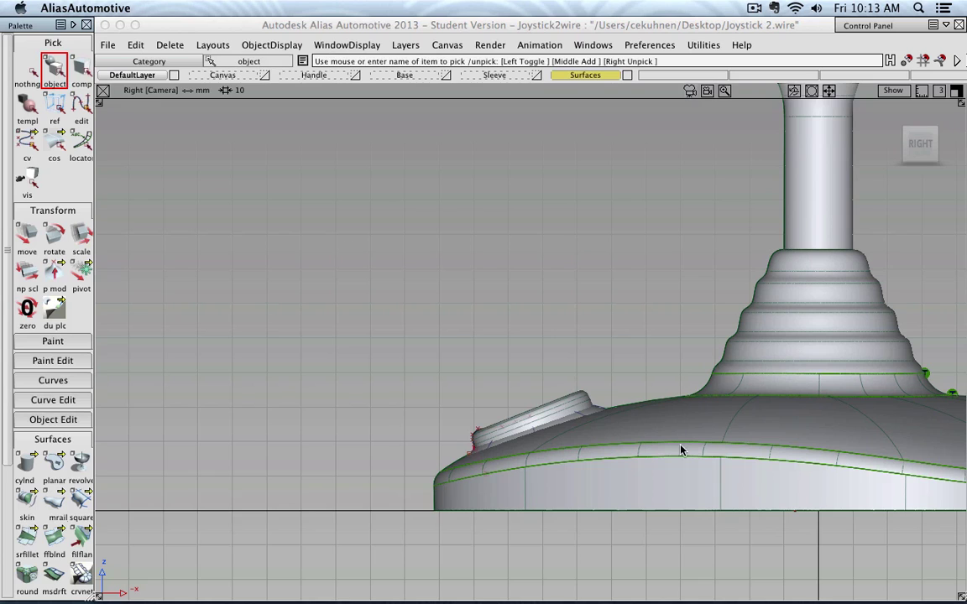
{"action": "left_click", "coordinate": [601, 411]}
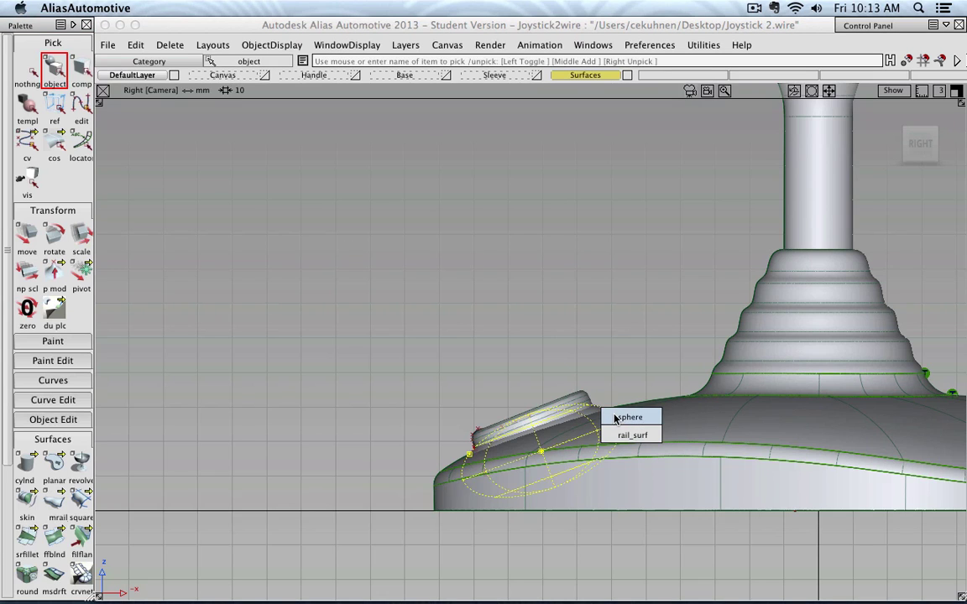
{"action": "left_click", "coordinate": [621, 418]}
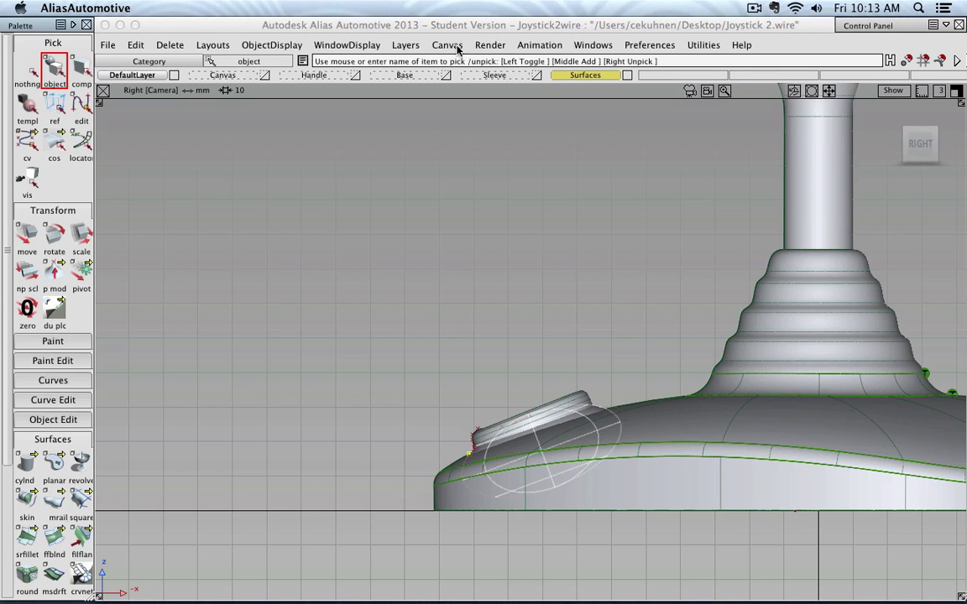
{"action": "left_click", "coordinate": [405, 44]}
{"action": "left_click", "coordinate": [420, 63]}
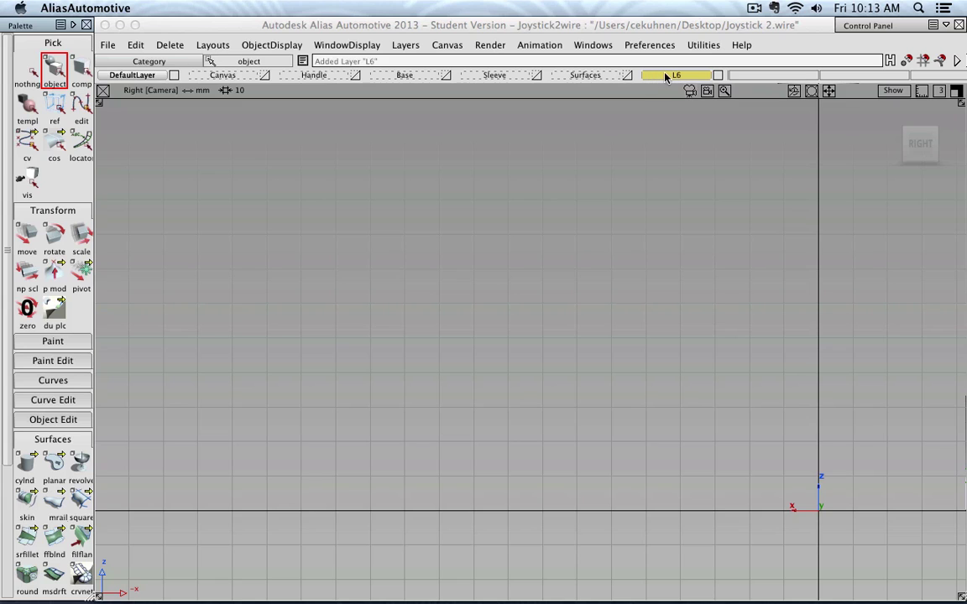
{"action": "left_click", "coordinate": [668, 77]}
{"action": "left_click", "coordinate": [672, 142]}
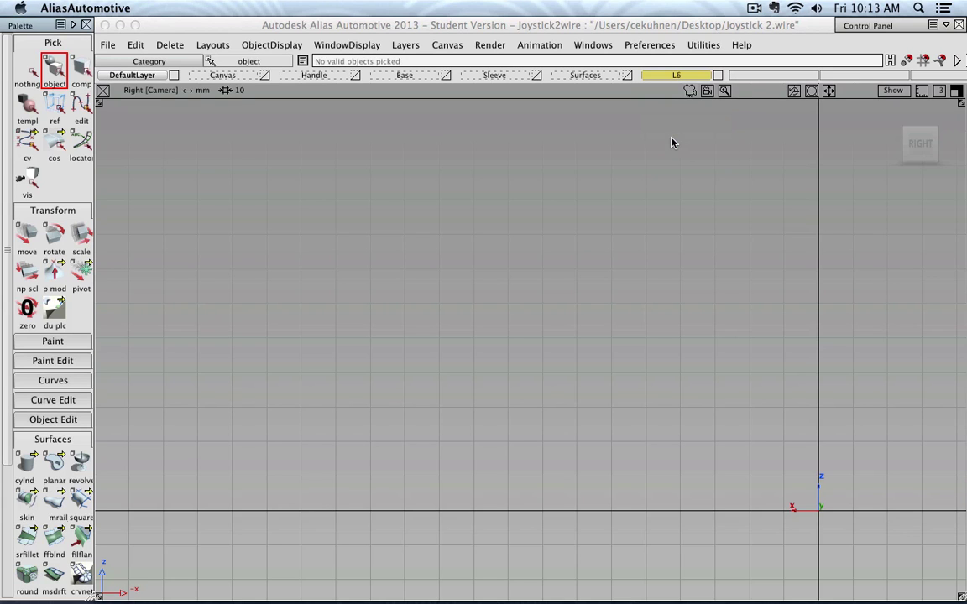
- Show the Surfaces layer again, assign the original button sphere to layer L6, and hide L6 with Surfaces as the active layer
{"action": "left_click", "coordinate": [558, 75]}
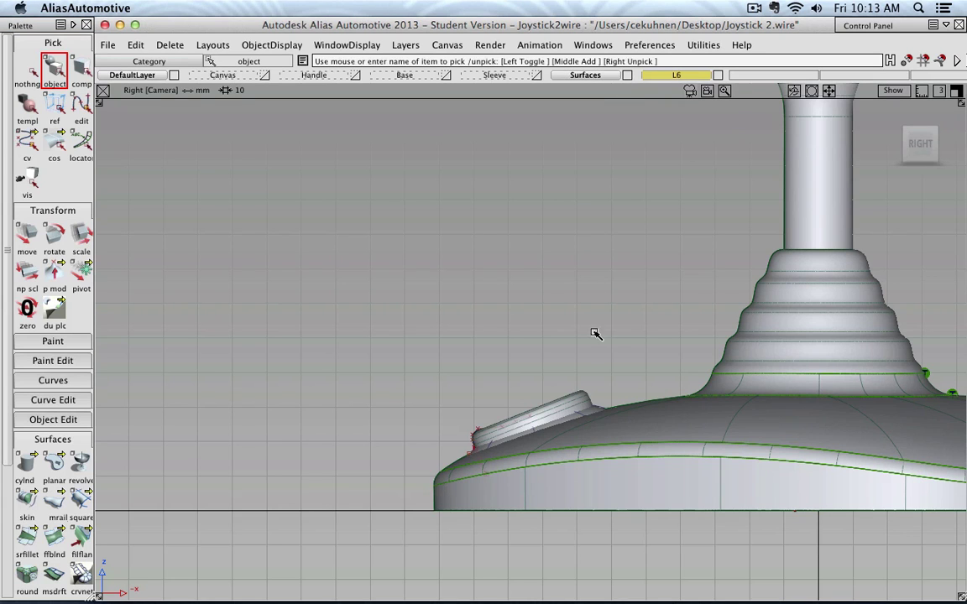
{"action": "left_click", "coordinate": [598, 411]}
{"action": "left_click", "coordinate": [627, 419]}
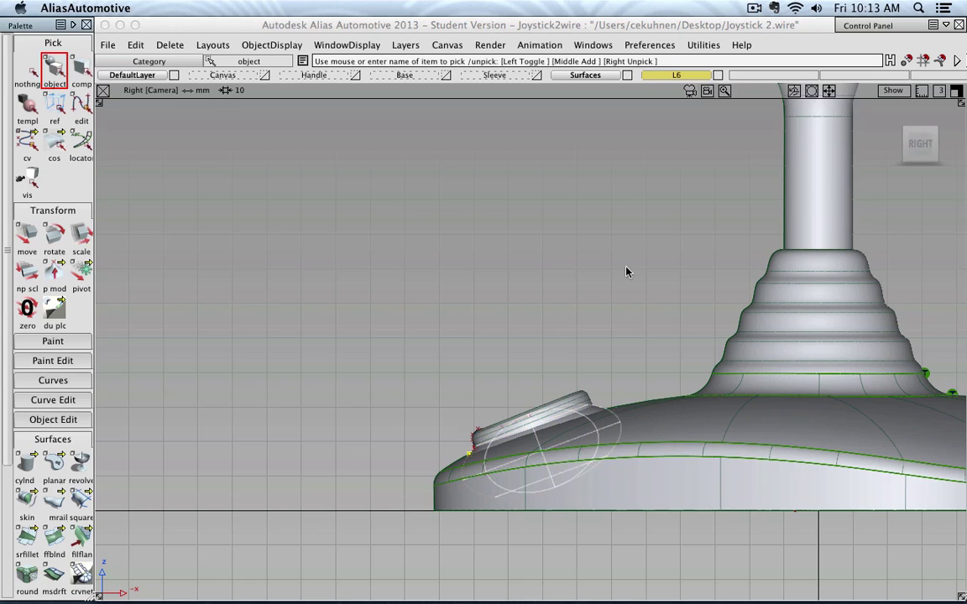
{"action": "left_click", "coordinate": [657, 77]}
{"action": "left_click", "coordinate": [660, 145]}
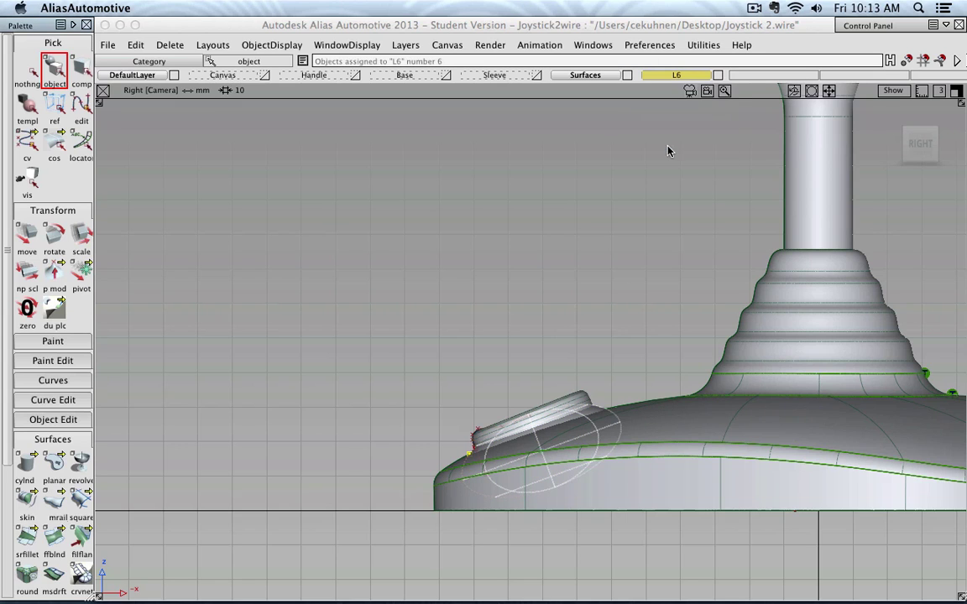
{"action": "left_click", "coordinate": [715, 76]}
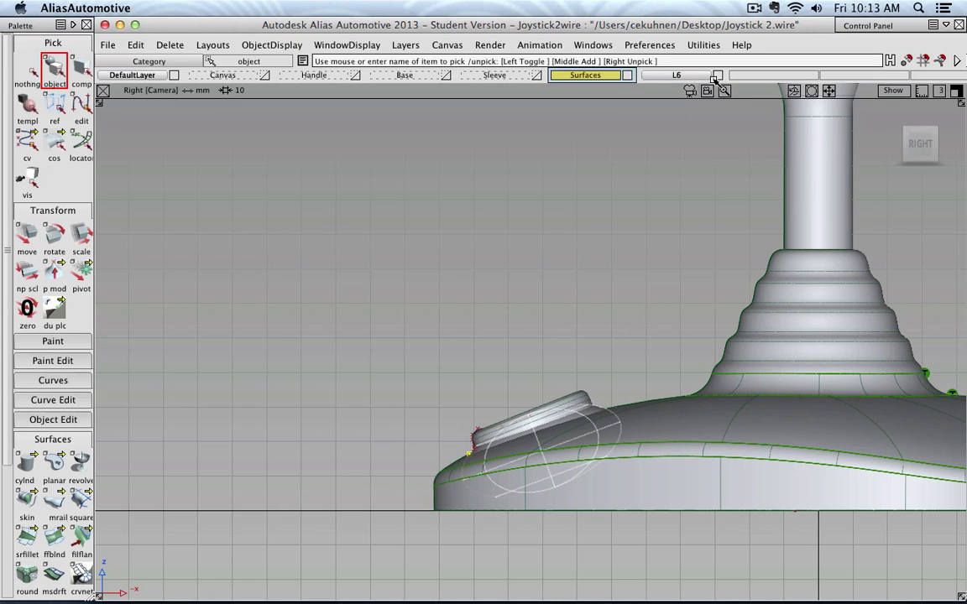
{"action": "scroll", "coordinate": [578, 401], "scroll_direction": "up", "scroll_amount": 3}
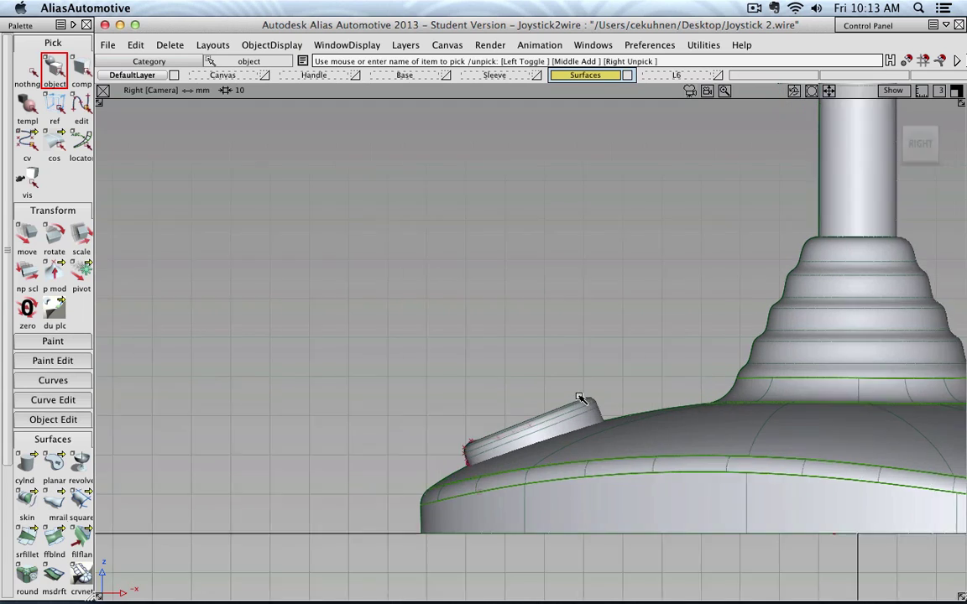
{"action": "scroll", "coordinate": [581, 397], "scroll_direction": "up", "scroll_amount": 1}
{"action": "middle_click_drag", "start_coordinate": [613, 423], "coordinate": [530, 265], "text": "alt+shift"}
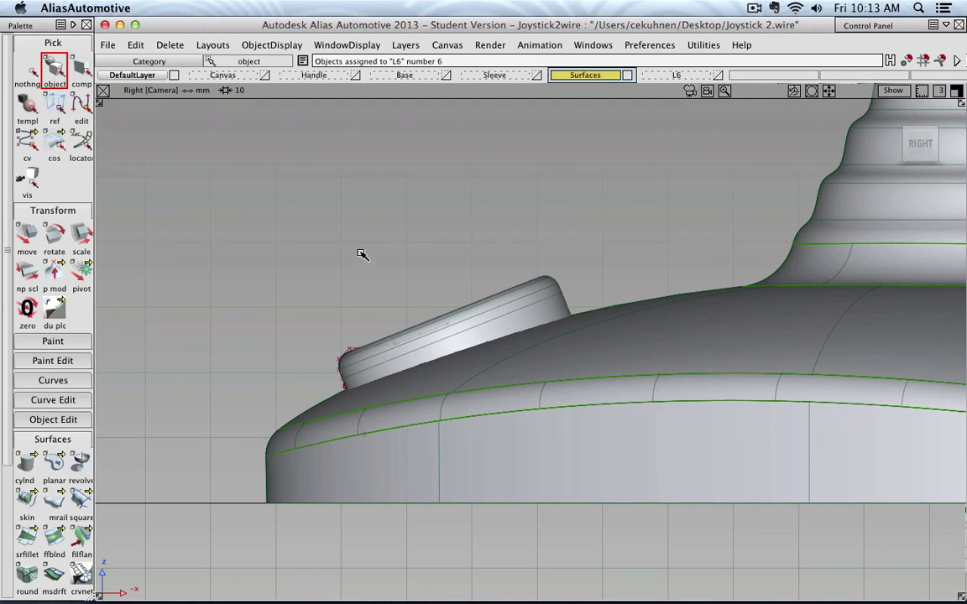
- Pick the button's profile curve and rotate it slightly so the button's tilt flattens to match the base slope
{"action": "left_click_drag", "start_coordinate": [336, 231], "coordinate": [294, 243], "text": "ctrl+shift"}
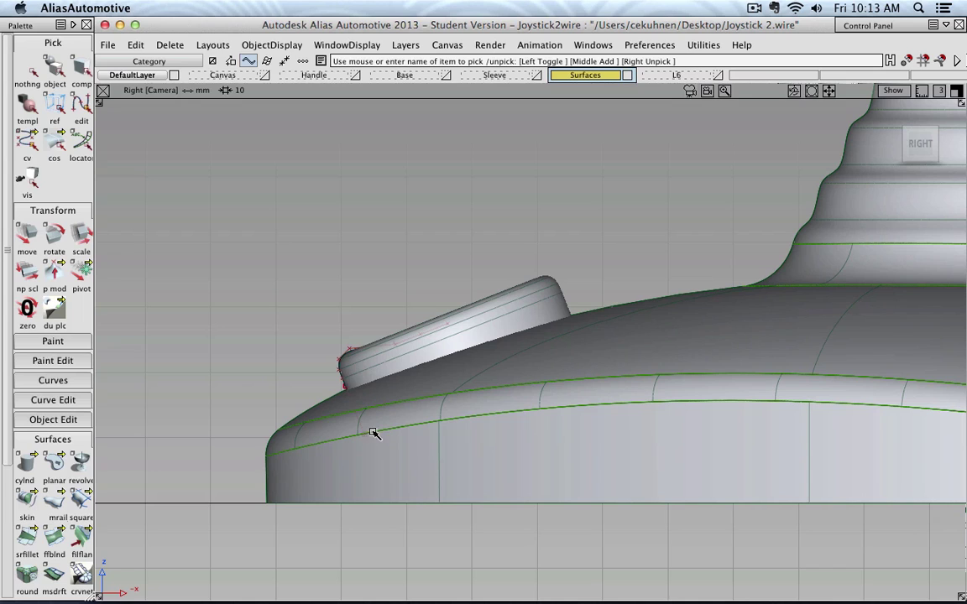
{"action": "left_click", "coordinate": [361, 422]}
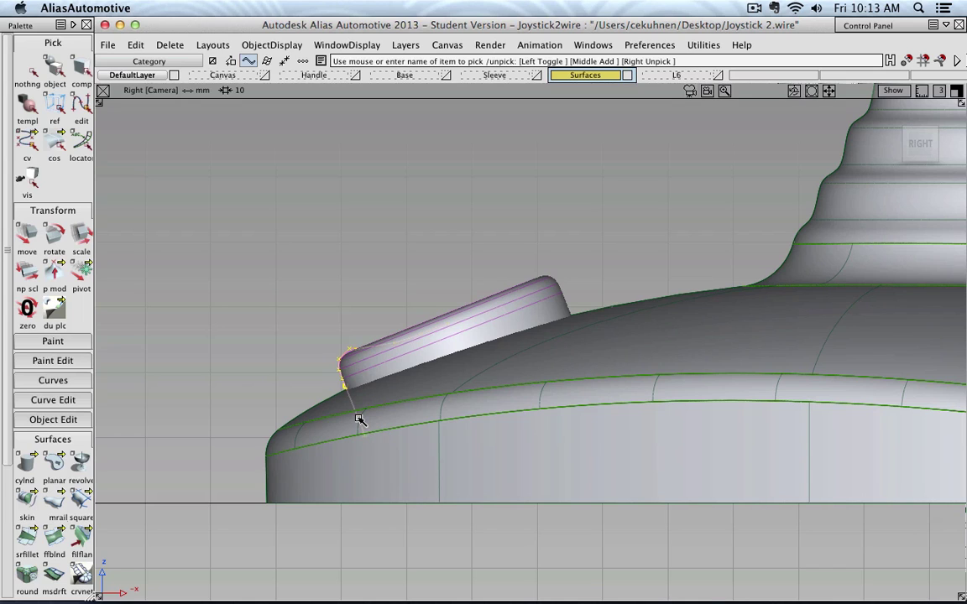
{"action": "left_click", "coordinate": [54, 238]}
{"action": "middle_click_drag", "start_coordinate": [269, 171], "coordinate": [243, 175]}
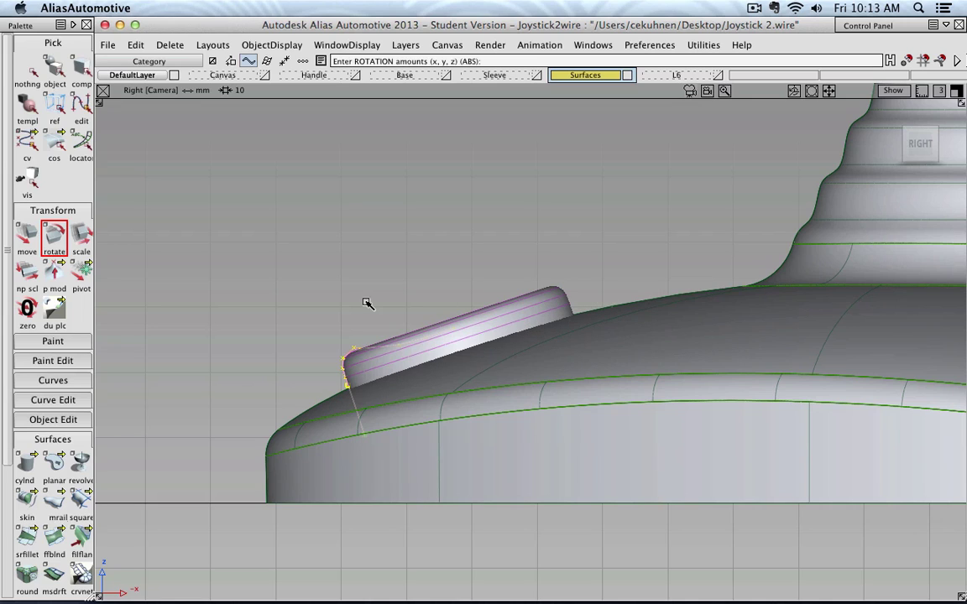
{"action": "mouse_move", "coordinate": [305, 209]}
{"action": "middle_mouse_down"}
{"action": "mouse_move", "coordinate": [309, 218]}
{"action": "mouse_move", "coordinate": [295, 209]}
{"action": "mouse_move", "coordinate": [300, 231]}
{"action": "mouse_move", "coordinate": [303, 193]}
{"action": "mouse_move", "coordinate": [309, 199]}
{"action": "middle_mouse_up"}
- Move the profile curve down along its local Z axis until only a thin rim of the button protrudes from the base
{"action": "left_click", "coordinate": [27, 233]}
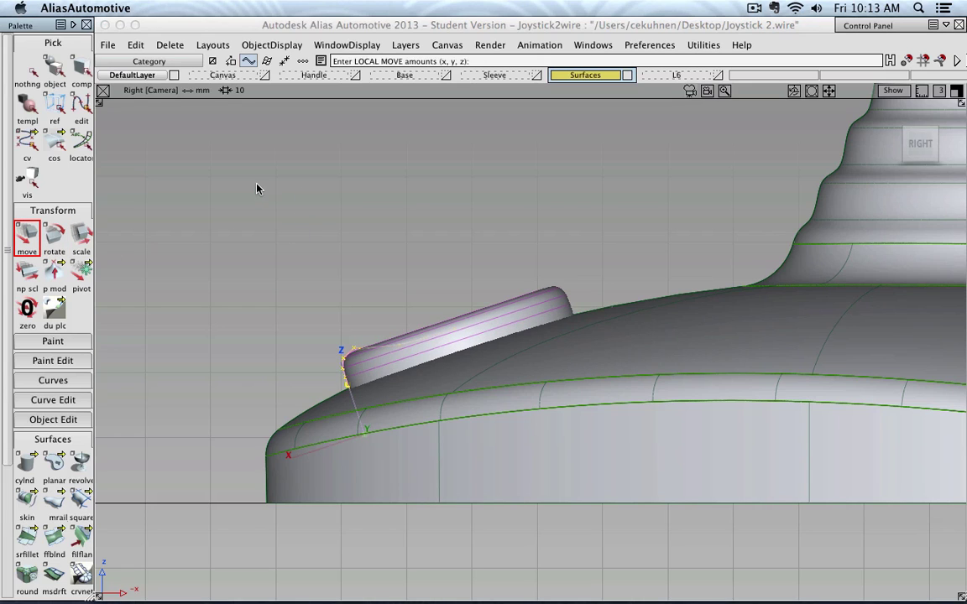
{"action": "left_click_drag", "start_coordinate": [257, 188], "coordinate": [263, 191]}
{"action": "right_click_drag", "start_coordinate": [262, 191], "coordinate": [274, 204]}
{"action": "scroll", "coordinate": [358, 304], "scroll_direction": "up", "scroll_amount": 5}
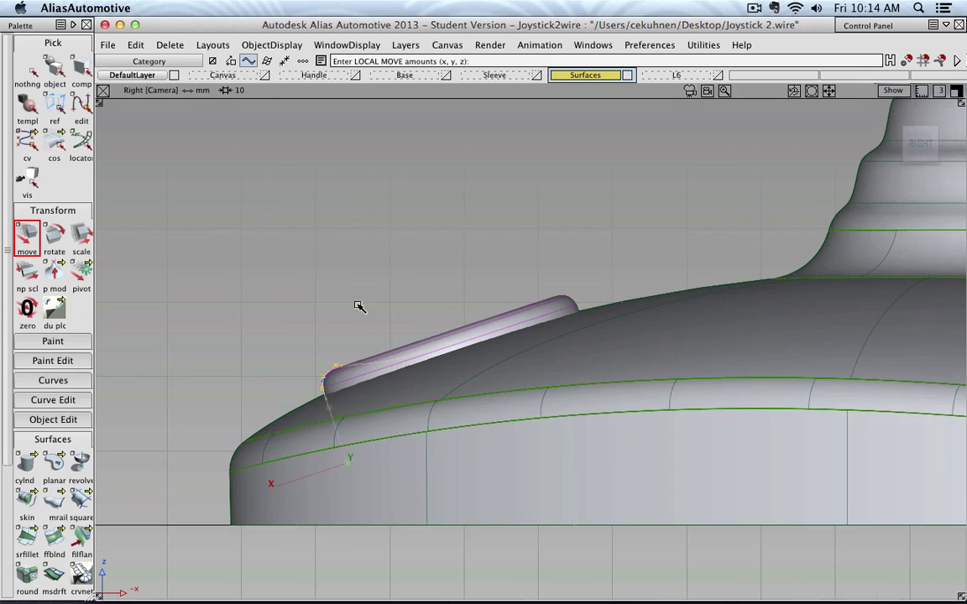
{"action": "right_click_drag", "start_coordinate": [324, 272], "coordinate": [324, 274]}
{"action": "scroll", "coordinate": [324, 275], "scroll_direction": "down", "scroll_amount": 5}
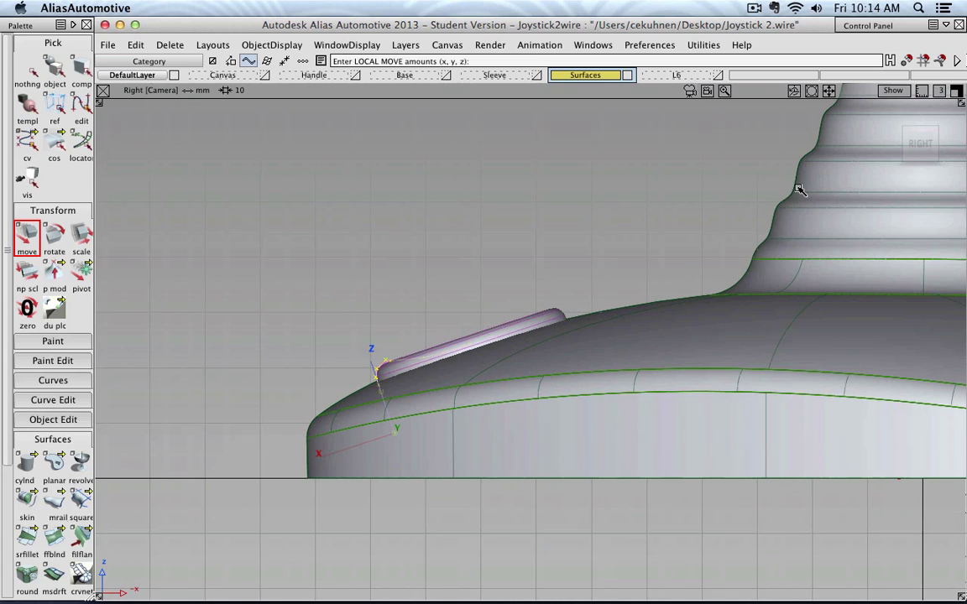
- Clear the selection and check the button's placement on the base in an angled 3D view
{"action": "left_click", "coordinate": [28, 67]}
{"action": "left_click", "coordinate": [55, 67]}
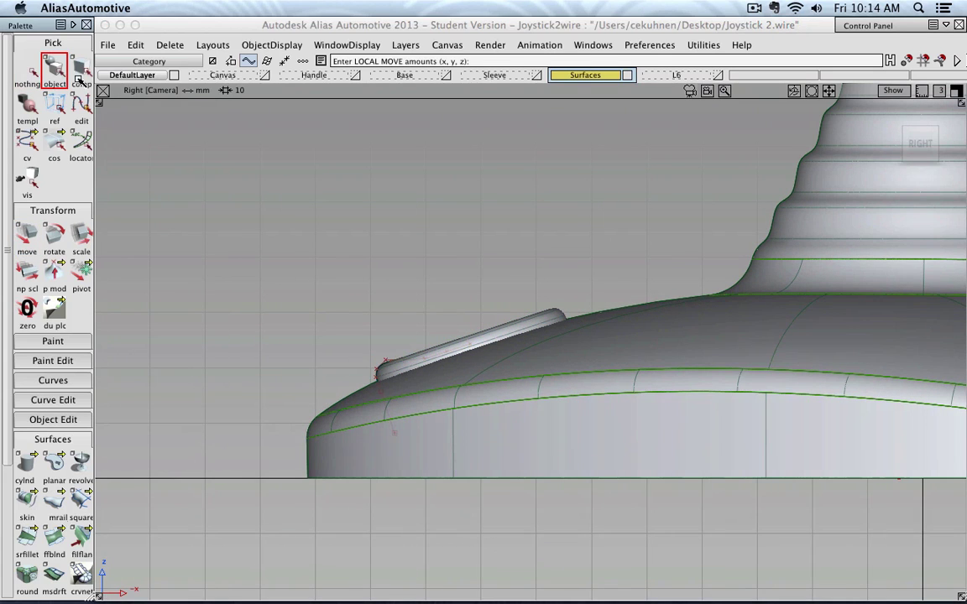
{"action": "scroll", "coordinate": [616, 159], "scroll_direction": "down", "scroll_amount": 2}
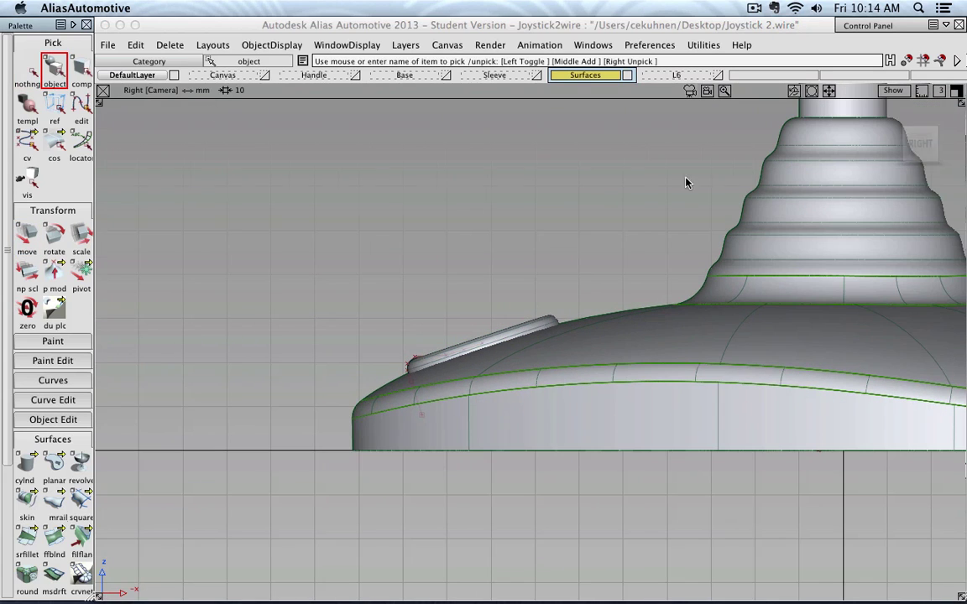
{"action": "left_click", "coordinate": [909, 134]}
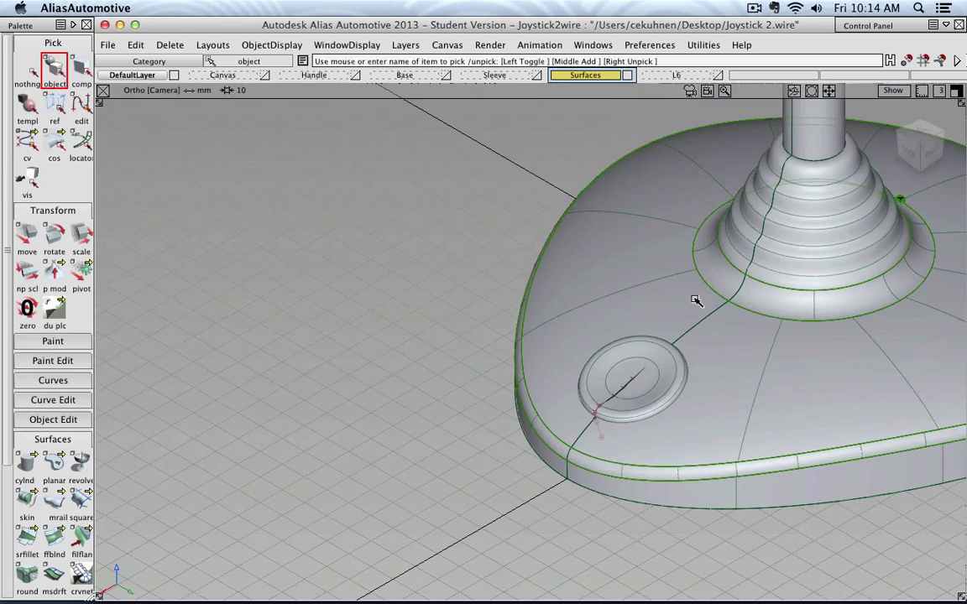
{"action": "middle_click_drag", "start_coordinate": [716, 380], "coordinate": [510, 337], "text": "alt+shift"}
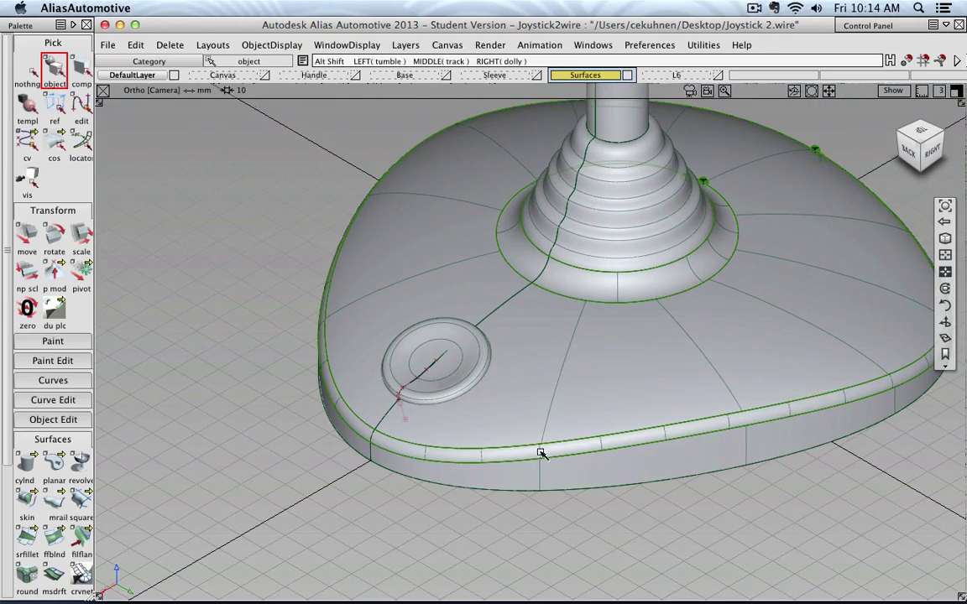